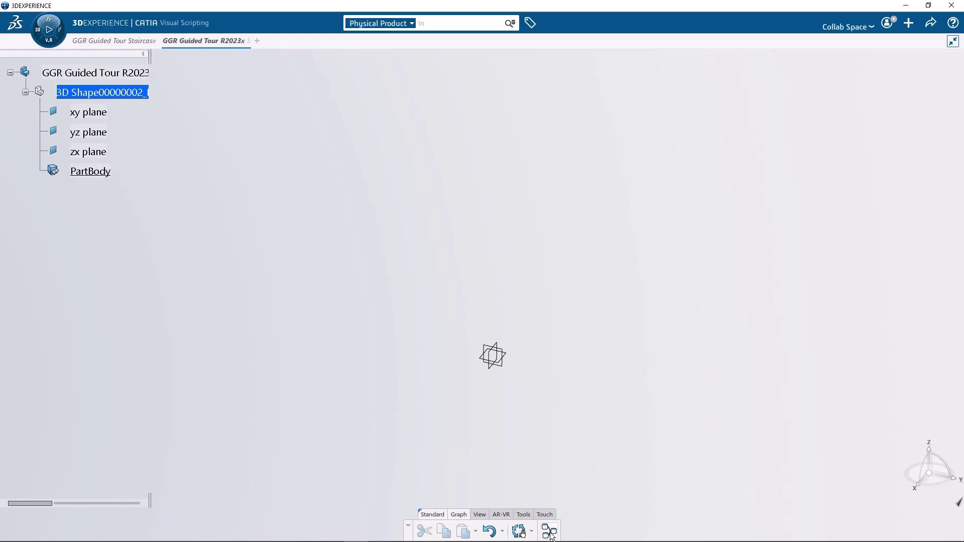
# Step: Open the visual scripting graph editor and add a Line Point Direction operator beside the References node
pyautogui.click(549, 531)
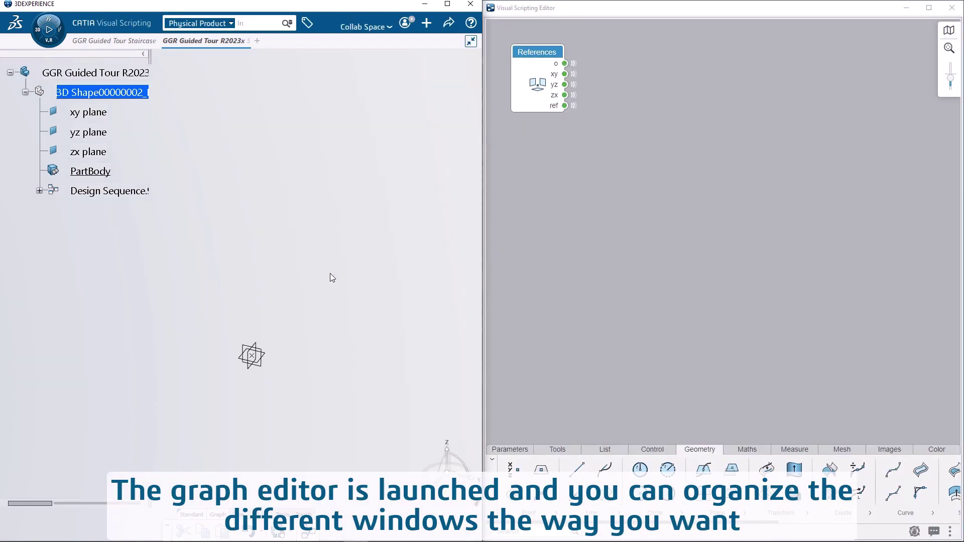
pyautogui.click(599, 225)
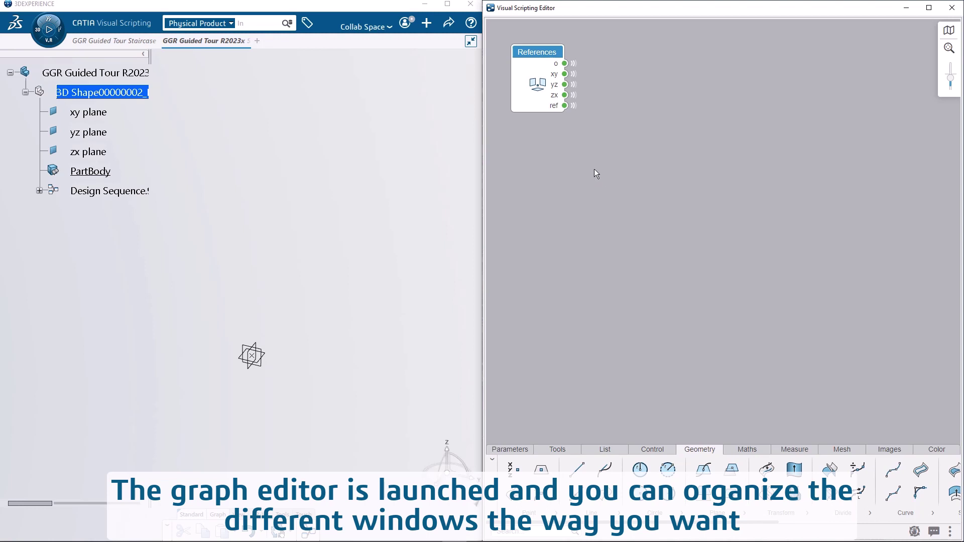
pyautogui.doubleClick(664, 154)
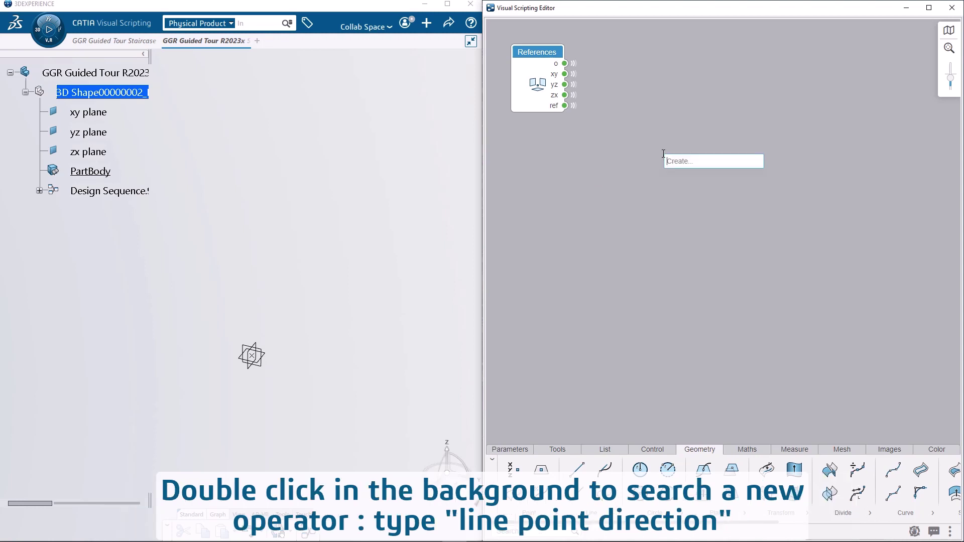
pyautogui.write('line')
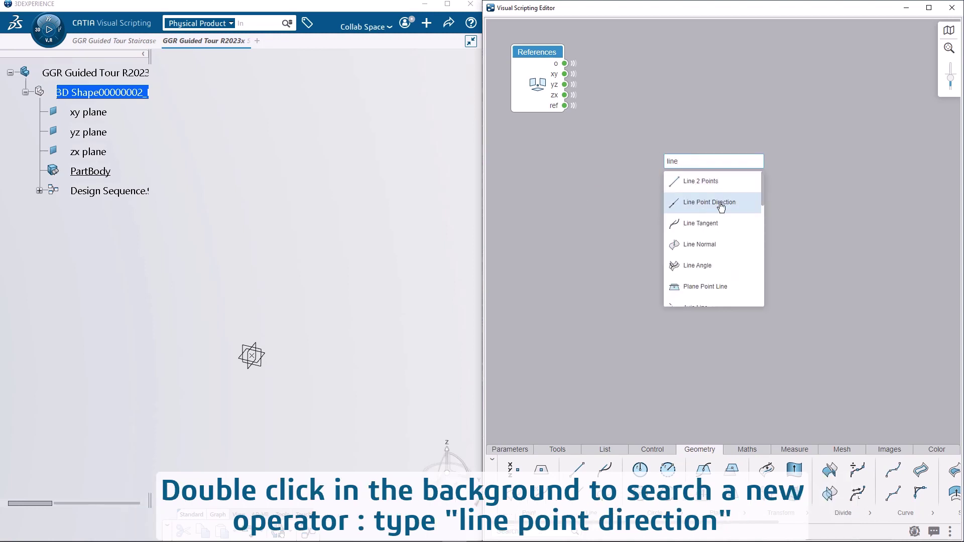
pyautogui.click(695, 201)
pyautogui.moveTo(703, 169); pyautogui.dragTo(723, 151)
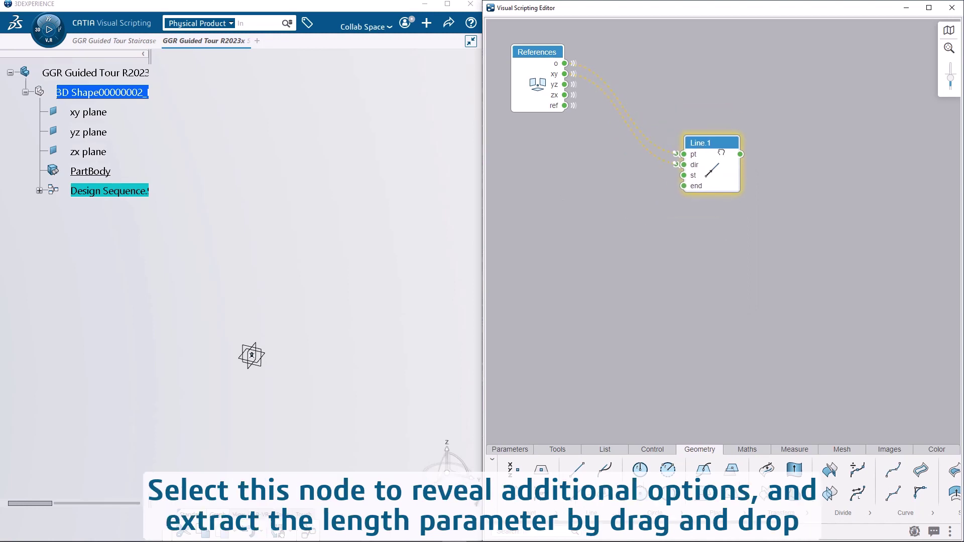
# Step: Extract the line node's end length as a separate parameter node and set it to 2000 mm
pyautogui.click(704, 166)
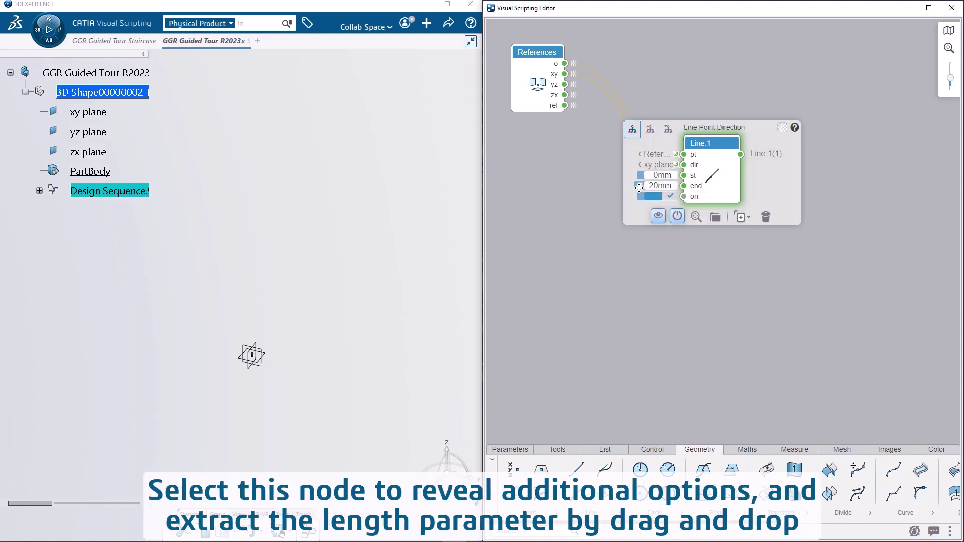
pyautogui.moveTo(543, 203); pyautogui.dragTo(544, 205)
pyautogui.write('200')
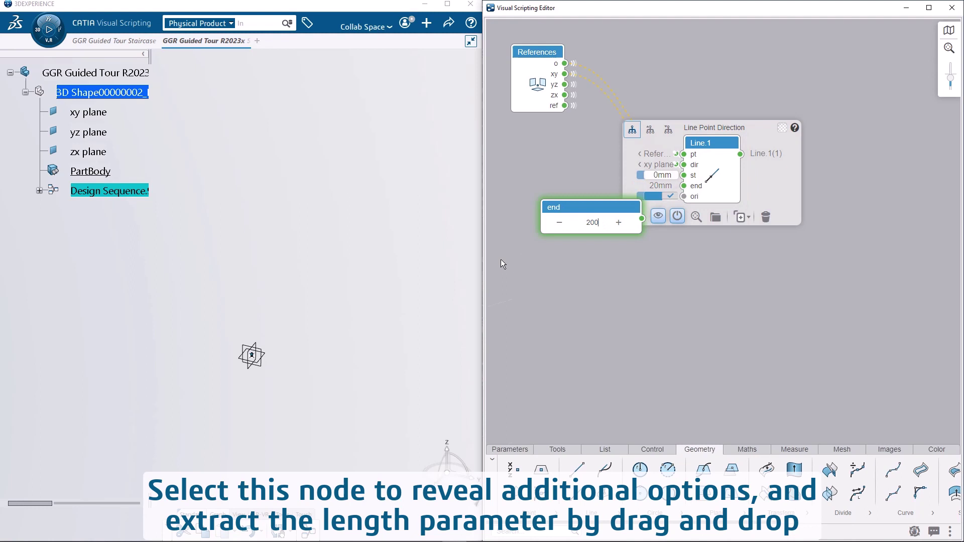
pyautogui.write('0 mm')
pyautogui.press('Return')
pyautogui.click(584, 166)
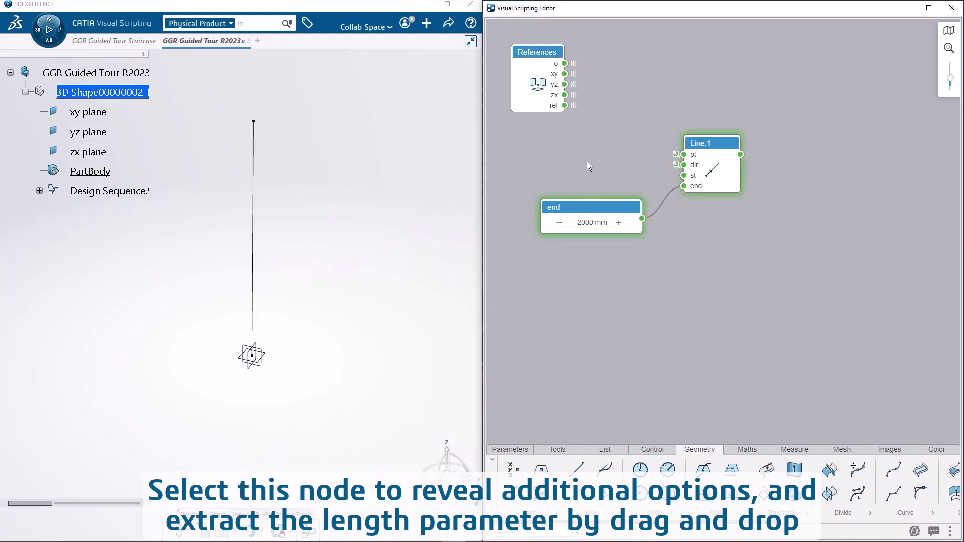
# Step: Add a Divide Curve by Length operator fed by the output of the first line node
pyautogui.click(354, 283)
pyautogui.moveTo(330, 278)
pyautogui.mouseDown(button='middle')
pyautogui.moveTo(318, 315)
pyautogui.moveTo(318, 289)
pyautogui.mouseUp(button='middle')
pyautogui.scroll(3, 712, 221)
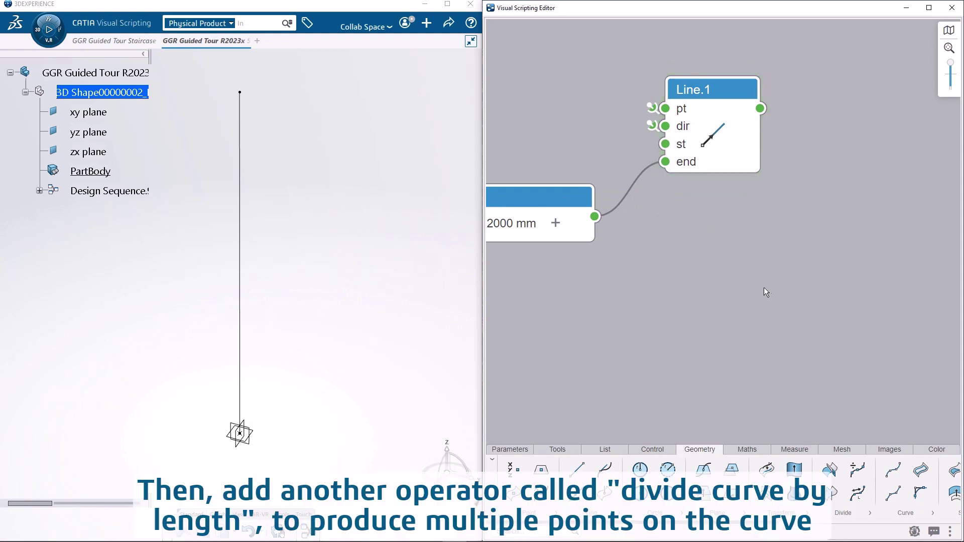
pyautogui.moveTo(725, 221); pyautogui.dragTo(797, 224)
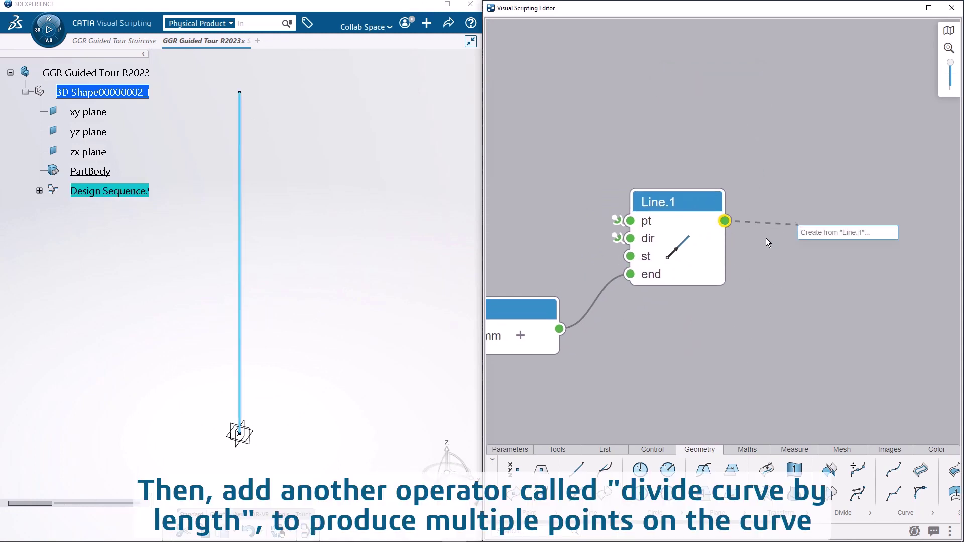
pyautogui.write('divid')
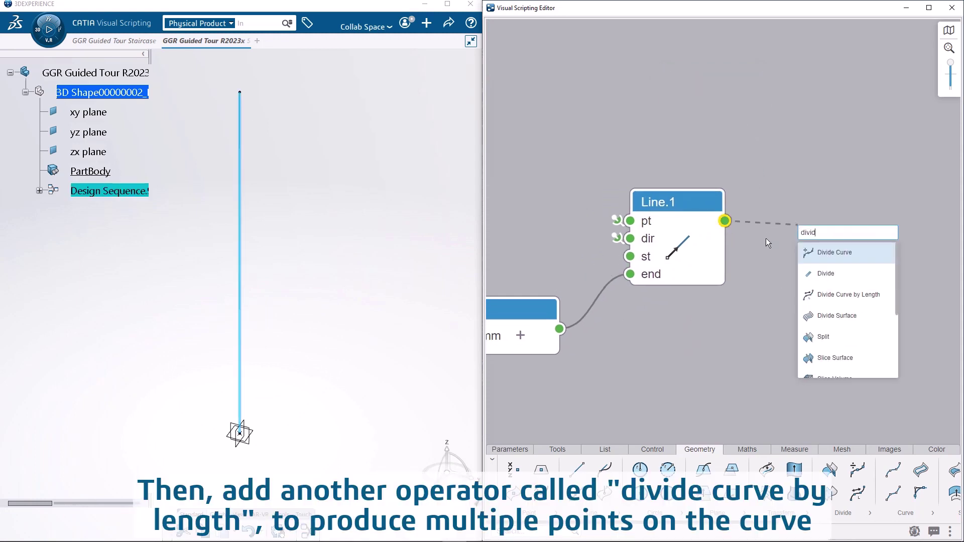
pyautogui.click(852, 296)
# Step: Create a 150 mm length parameter feeding the divide operator's length input and place it below the first line node
pyautogui.moveTo(798, 276); pyautogui.dragTo(664, 351)
pyautogui.write('length')
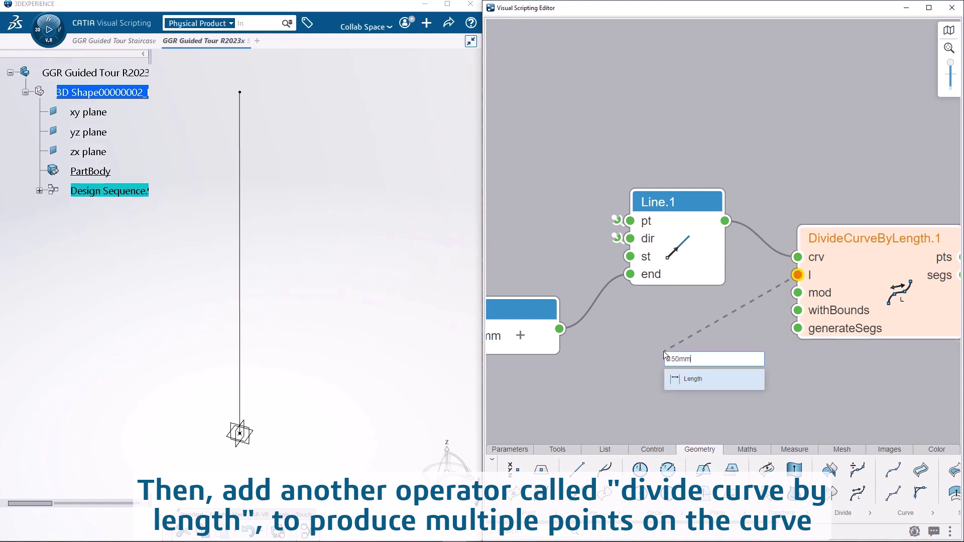
pyautogui.press('Return')
pyautogui.moveTo(749, 364); pyautogui.dragTo(619, 386)
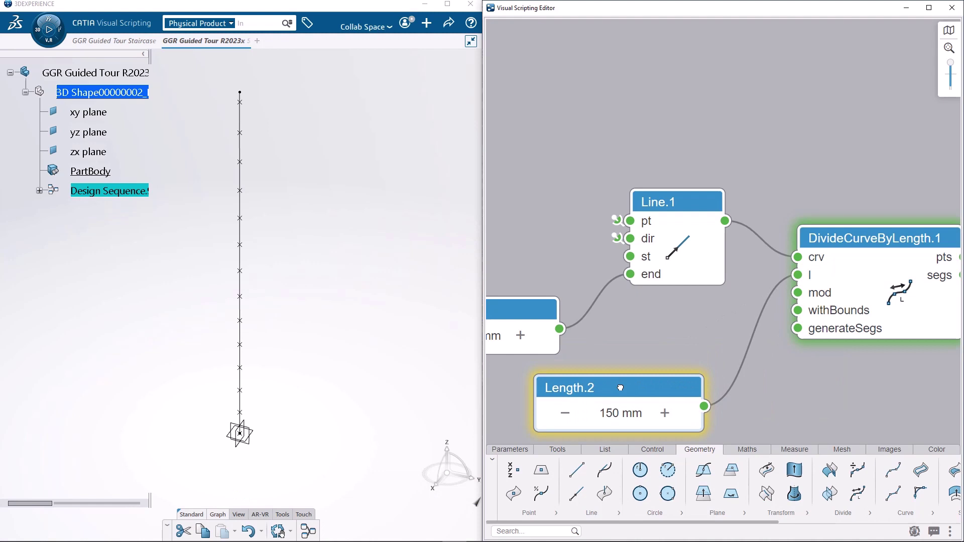
# Step: Add a second Line Point Direction operator fed by the points output of the divide operator
pyautogui.scroll(-3, 684, 326)
pyautogui.moveTo(769, 361); pyautogui.dragTo(616, 339, button='middle')
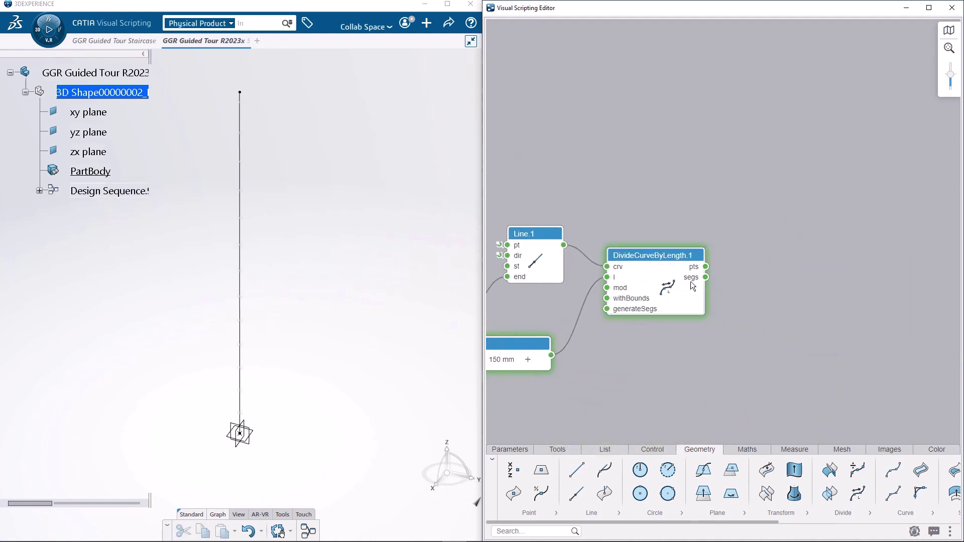
pyautogui.moveTo(707, 267)
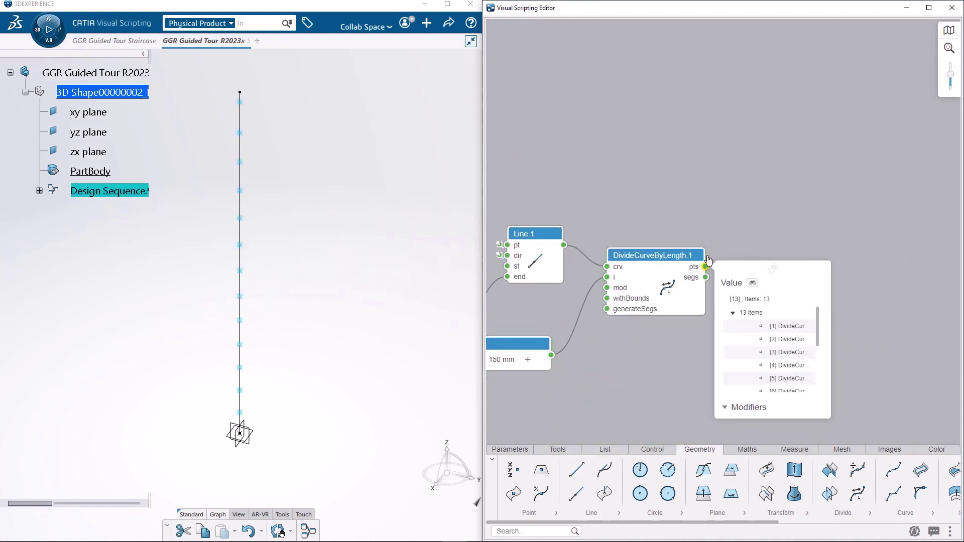
pyautogui.moveTo(706, 267); pyautogui.dragTo(750, 269)
pyautogui.write('li')
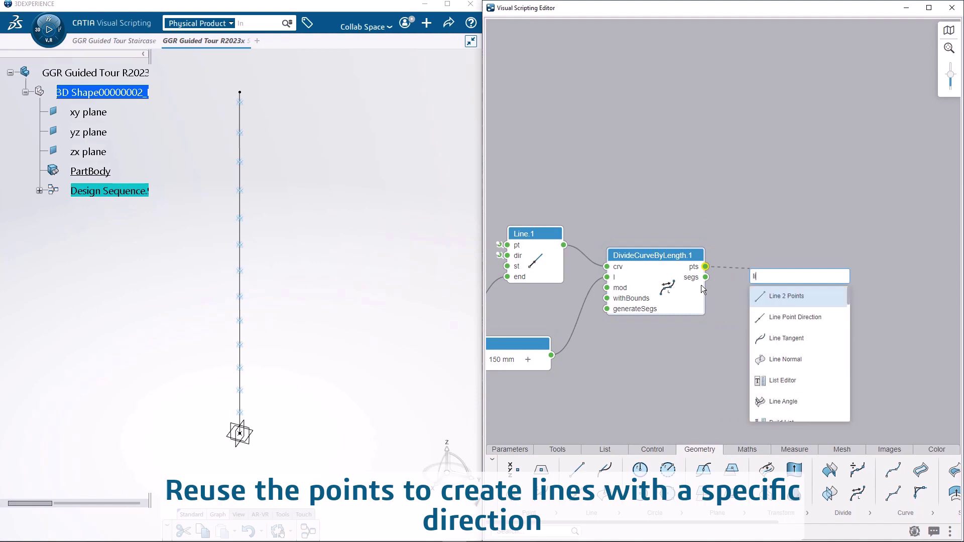
pyautogui.write('ne')
pyautogui.click(783, 317)
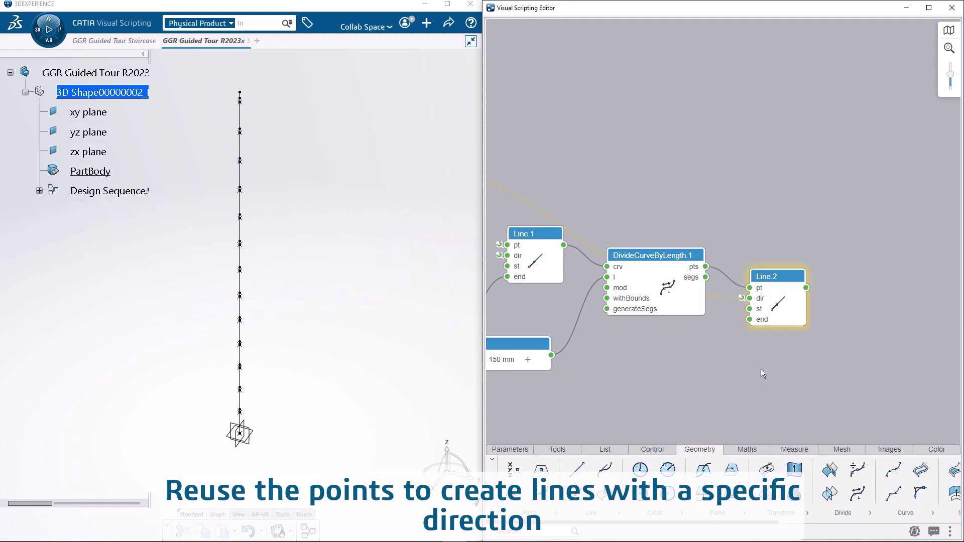
# Step: Reposition the second line node and set its direction to the References.yz plane
pyautogui.scroll(5, 738, 346)
pyautogui.moveTo(808, 206); pyautogui.dragTo(842, 221)
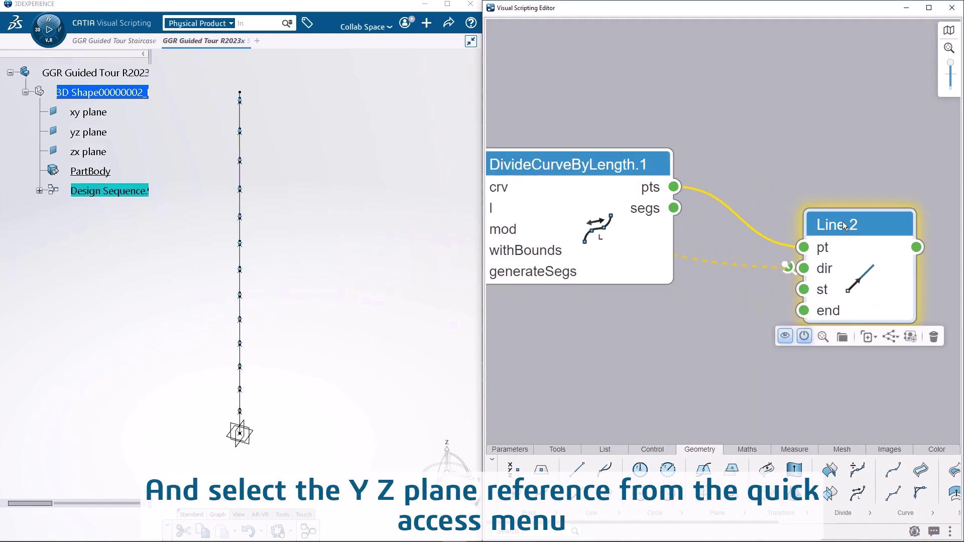
pyautogui.click(804, 269)
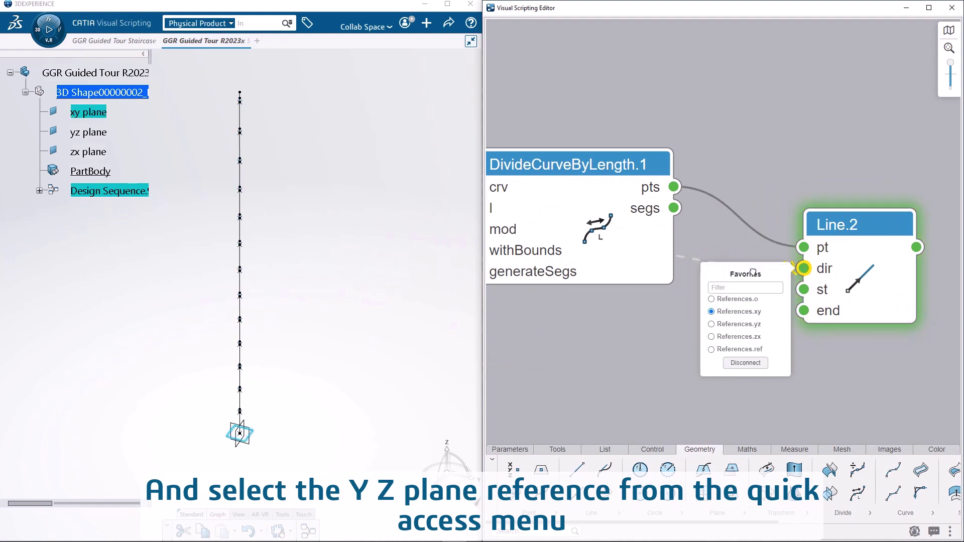
pyautogui.click(748, 324)
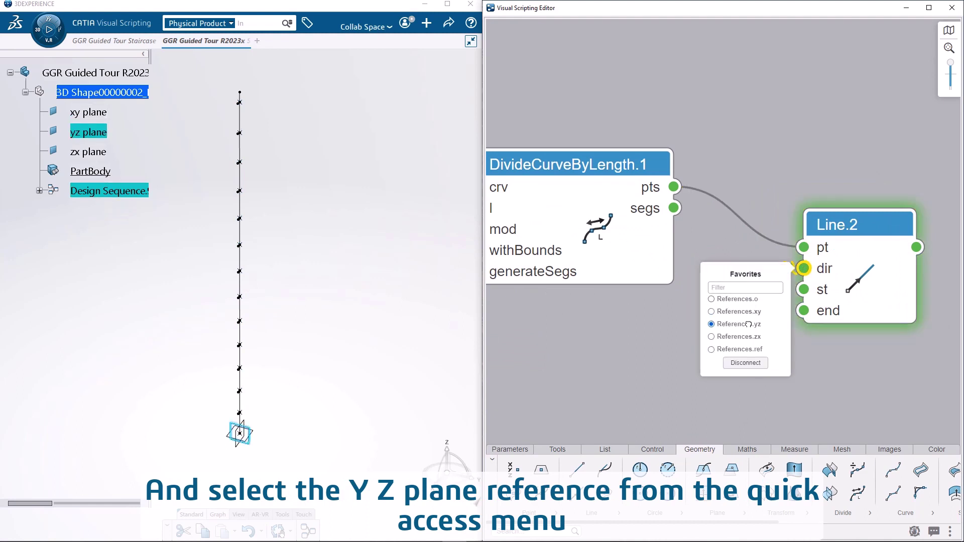
# Step: Set the second line node's start to -500 mm and its end to 2000 mm
pyautogui.doubleClick(838, 228)
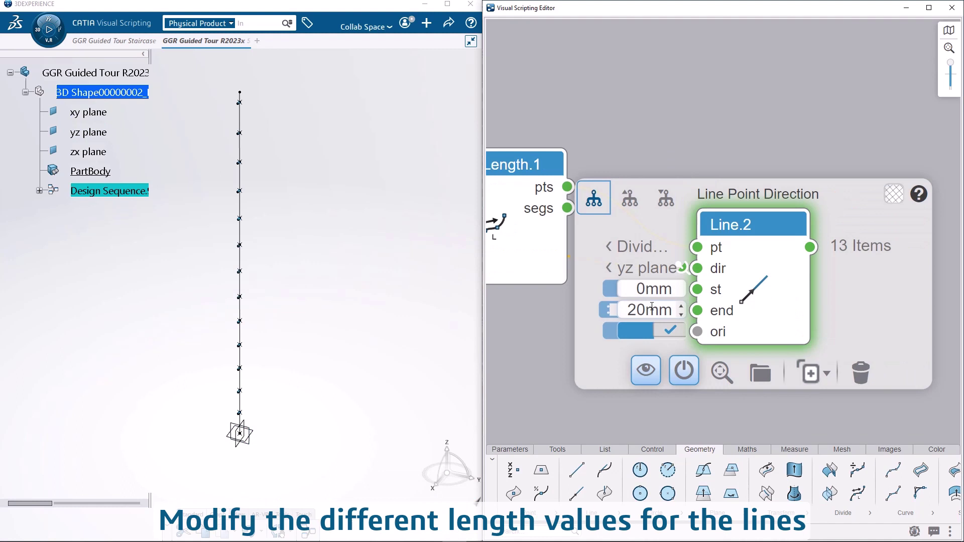
pyautogui.doubleClick(612, 297)
pyautogui.write('-500')
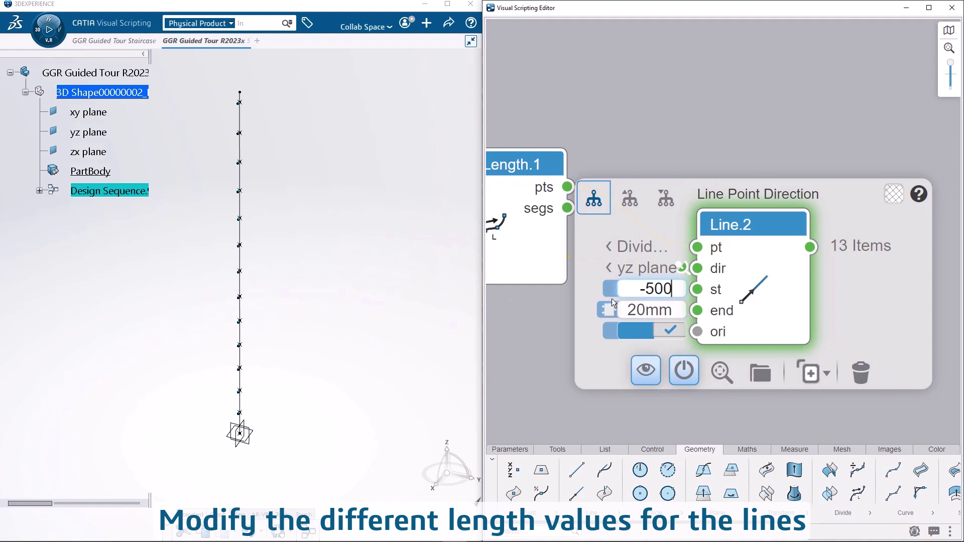
pyautogui.press('Return')
pyautogui.doubleClick(642, 310)
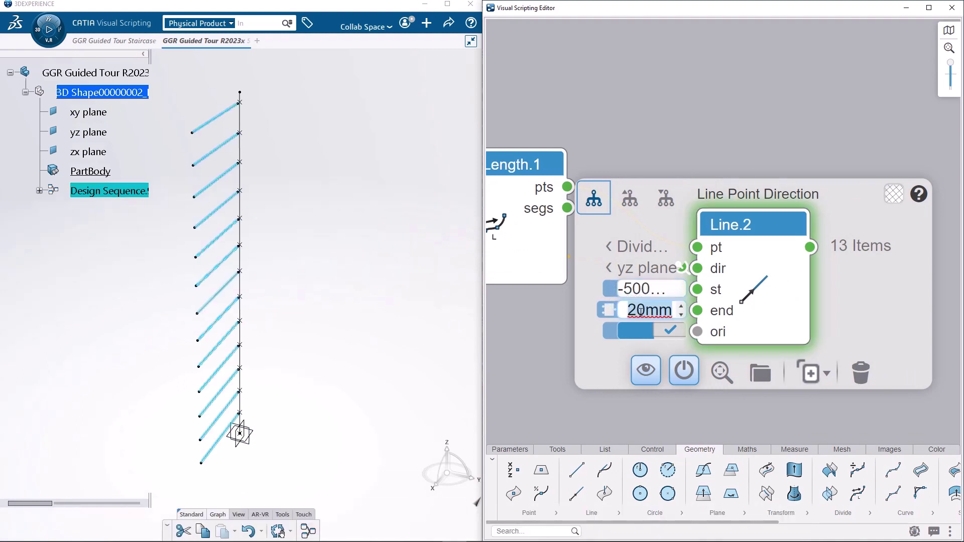
pyautogui.write('000')
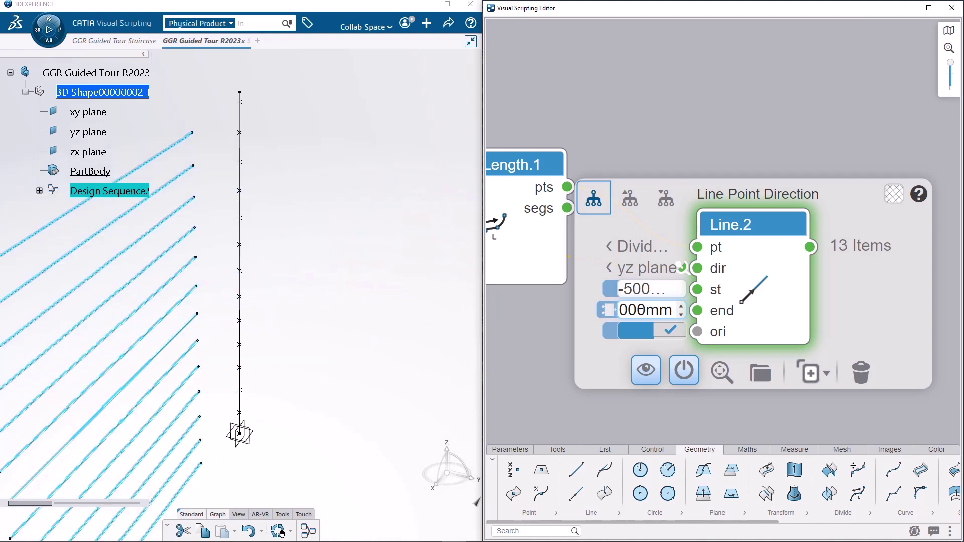
# Step: Extract the second line node's end value as a separate parameter node and arrange both nodes in the graph
pyautogui.moveTo(607, 310); pyautogui.dragTo(516, 338)
pyautogui.moveTo(613, 349); pyautogui.dragTo(564, 338)
pyautogui.moveTo(742, 238); pyautogui.dragTo(789, 260)
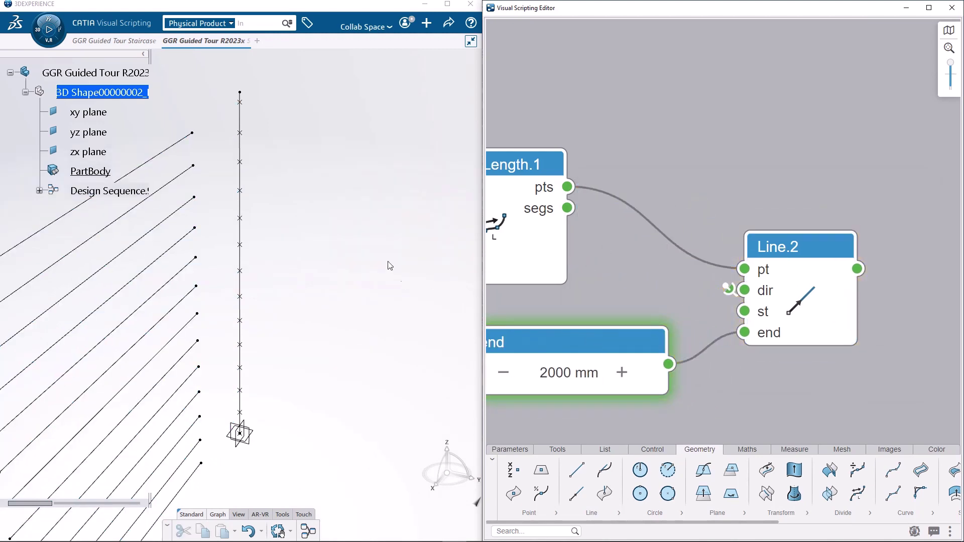
pyautogui.click(677, 203)
# Step: Add a Rotate operator fed by the output of the second line node and place it beside that node
pyautogui.scroll(-3, 713, 174)
pyautogui.moveTo(765, 172); pyautogui.dragTo(681, 156, button='middle')
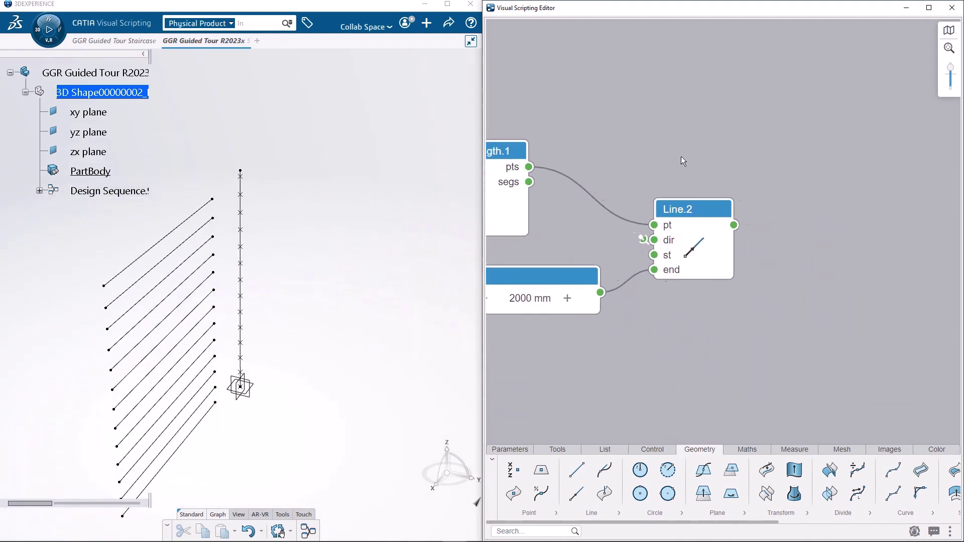
pyautogui.moveTo(720, 222); pyautogui.dragTo(790, 242)
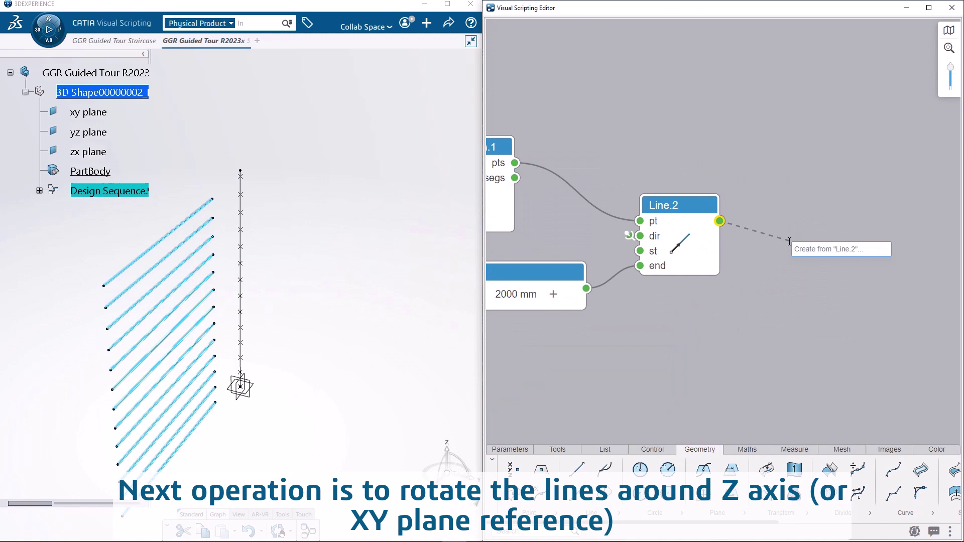
pyautogui.write('rota')
pyautogui.press('Return')
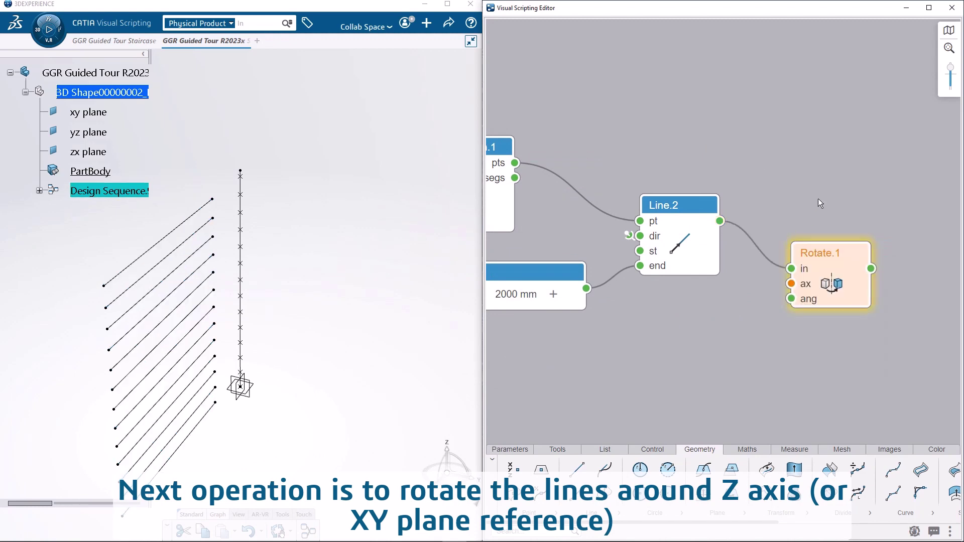
pyautogui.moveTo(817, 253); pyautogui.dragTo(838, 264)
# Step: Set the rotation axis of the Rotate node to the References.xy plane
pyautogui.click(812, 294)
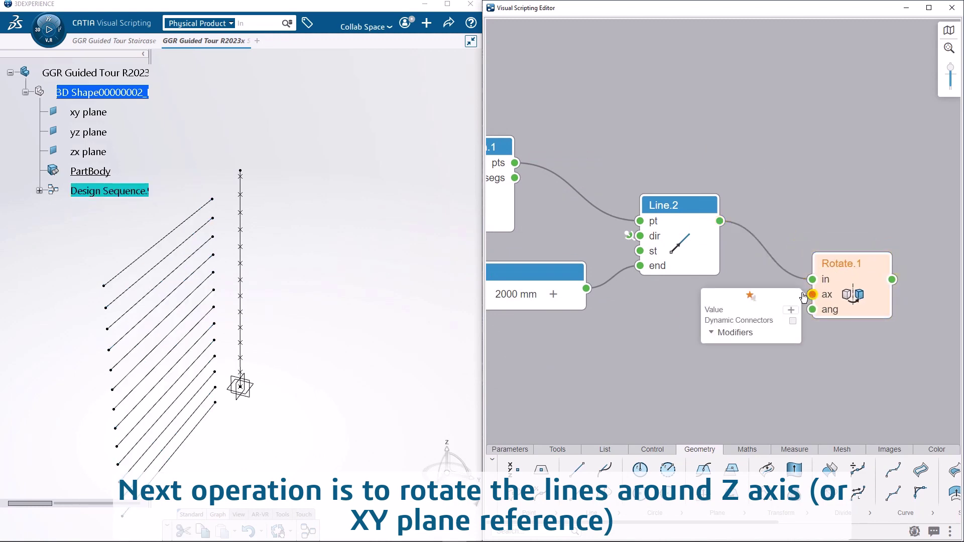
pyautogui.click(751, 297)
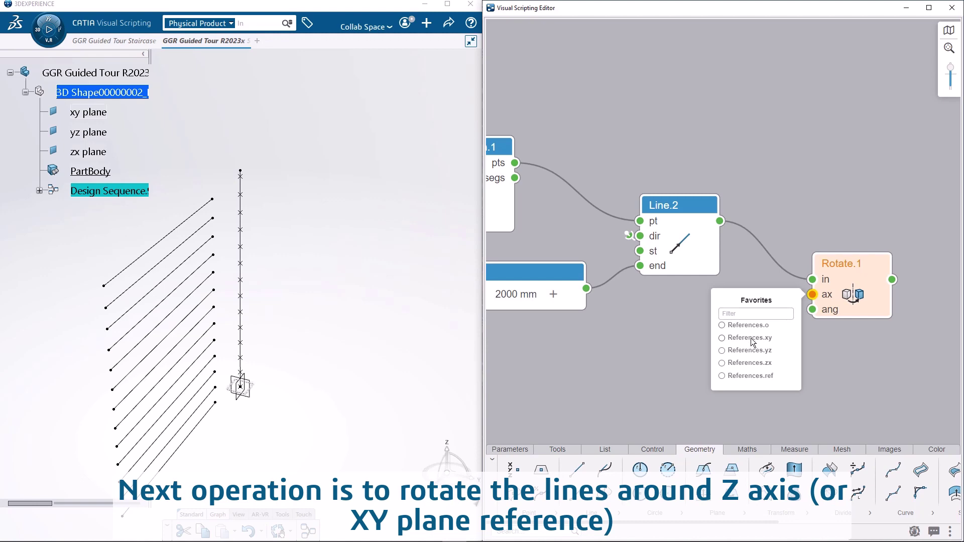
pyautogui.click(722, 338)
pyautogui.click(667, 345)
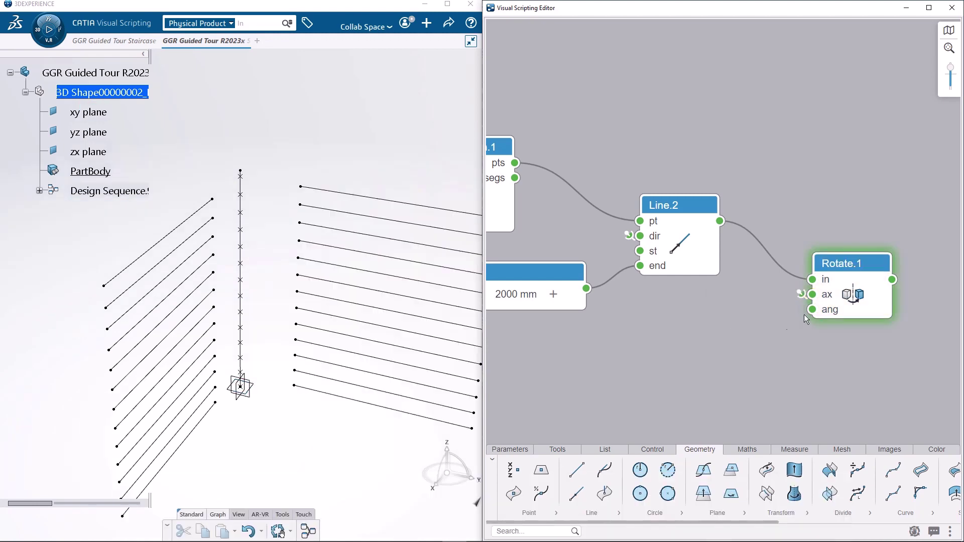
# Step: Add a Sequence by Step and Number operator below the second line node
pyautogui.click(829, 297)
pyautogui.click(626, 332)
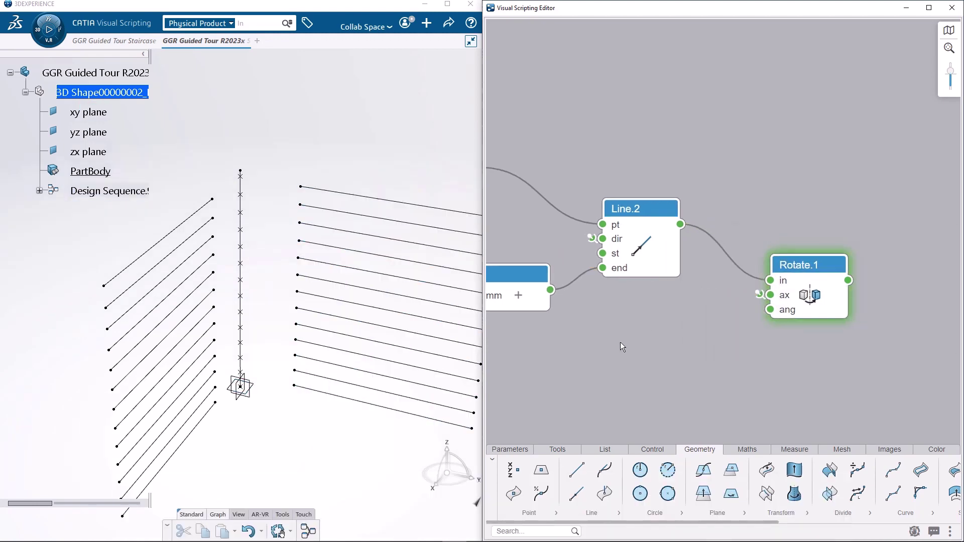
pyautogui.doubleClick(682, 336)
pyautogui.write('sequence')
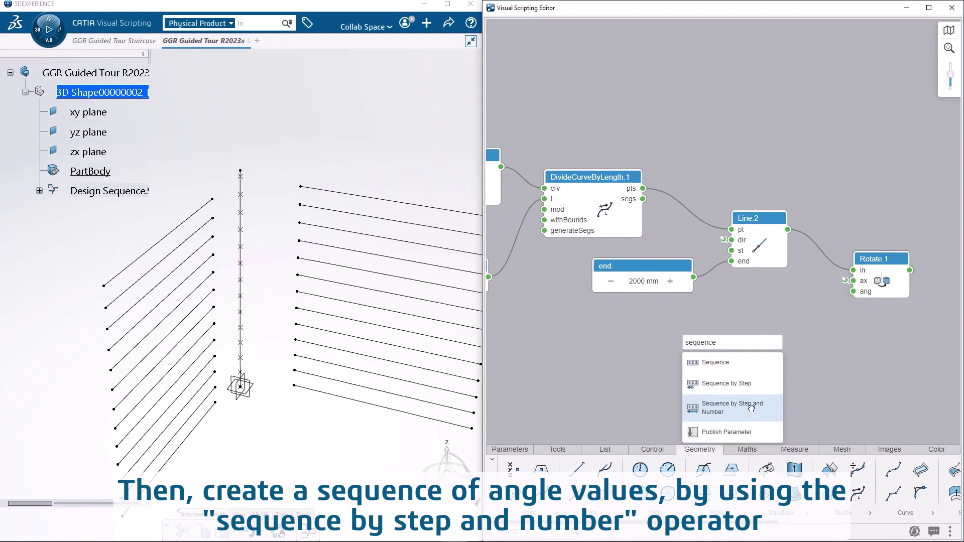
pyautogui.click(732, 408)
pyautogui.moveTo(715, 345); pyautogui.dragTo(760, 347)
pyautogui.click(759, 324)
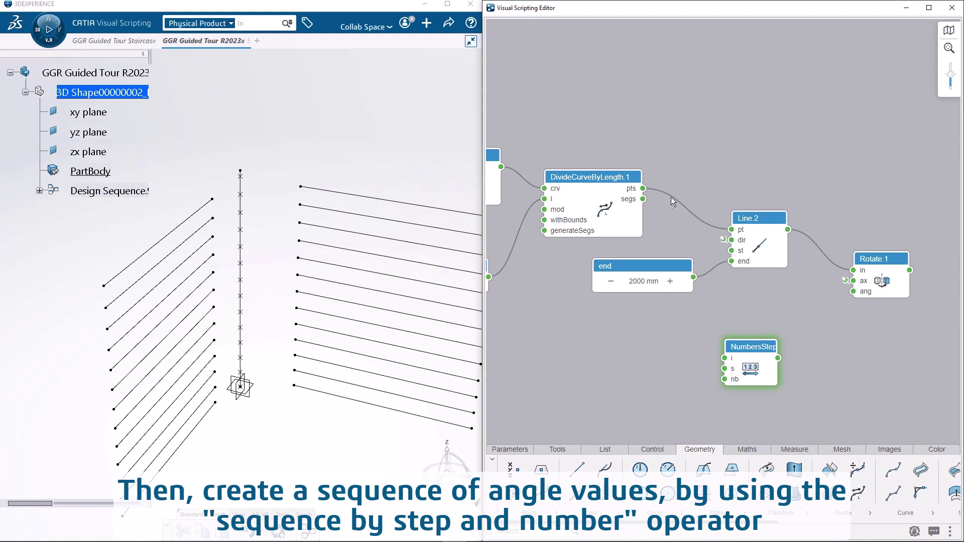
# Step: Add a Size operator on the DivideCurveByLength points output, connect it to the sequence's nb input, and space the two nodes apart
pyautogui.moveTo(643, 189); pyautogui.dragTo(689, 156)
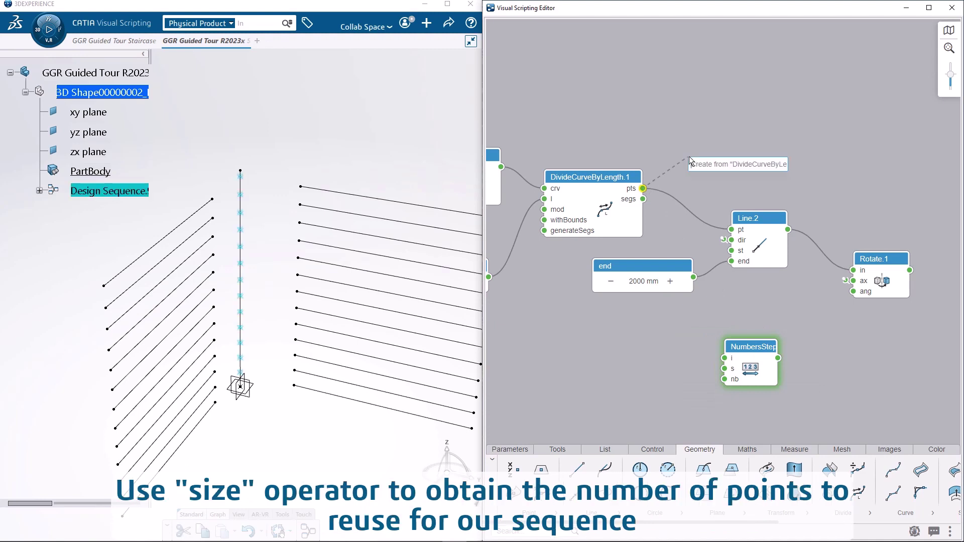
pyautogui.write('size')
pyautogui.press('Return')
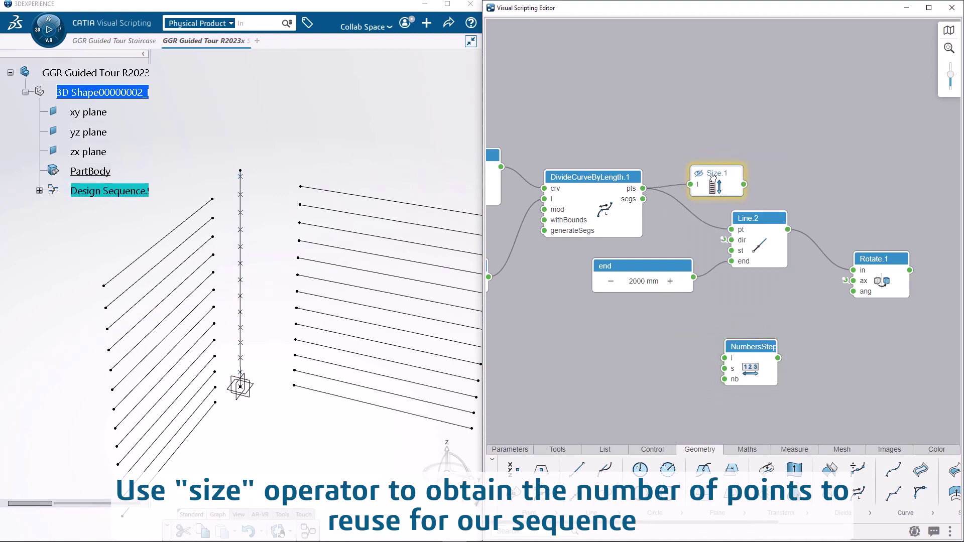
pyautogui.moveTo(689, 155); pyautogui.dragTo(725, 379)
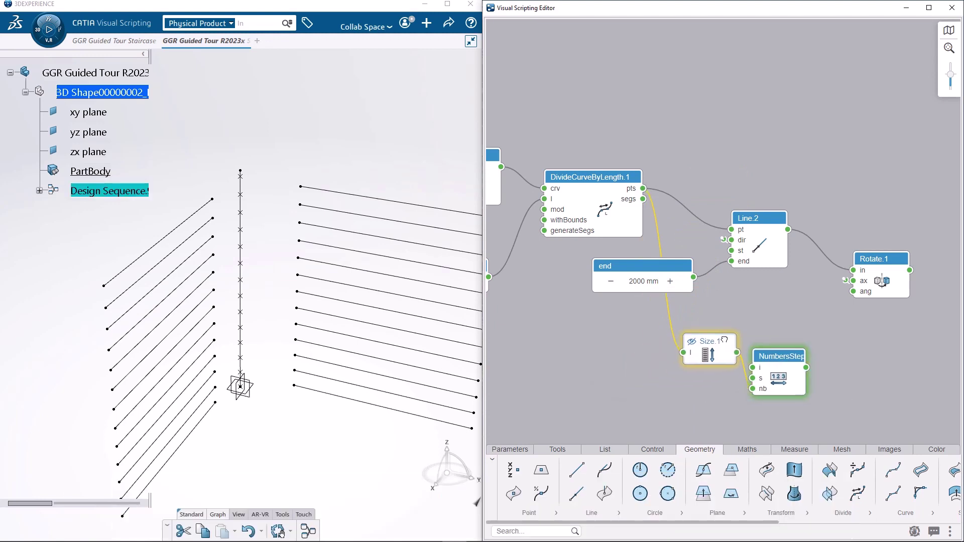
pyautogui.scroll(3, 787, 327)
pyautogui.moveTo(804, 333); pyautogui.dragTo(747, 269, button='middle')
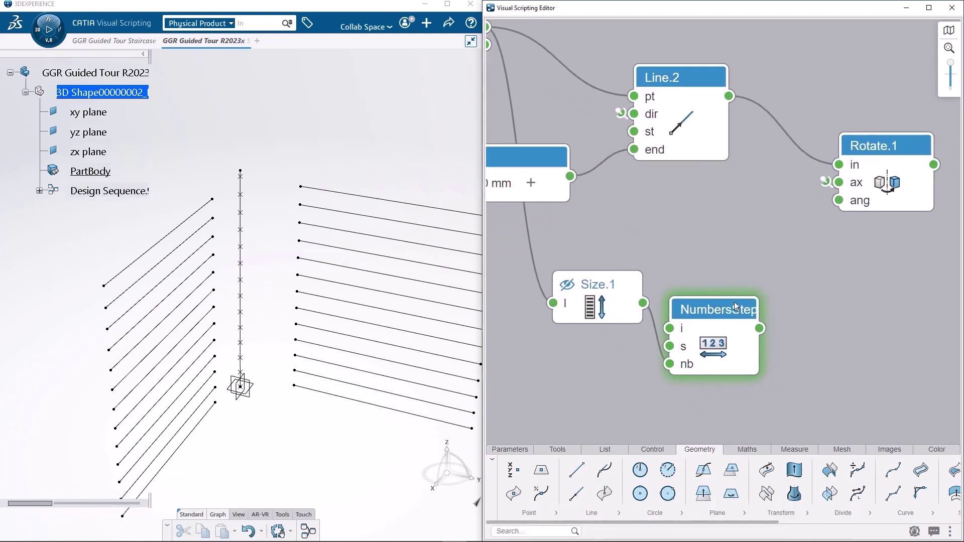
pyautogui.moveTo(736, 305); pyautogui.dragTo(793, 282)
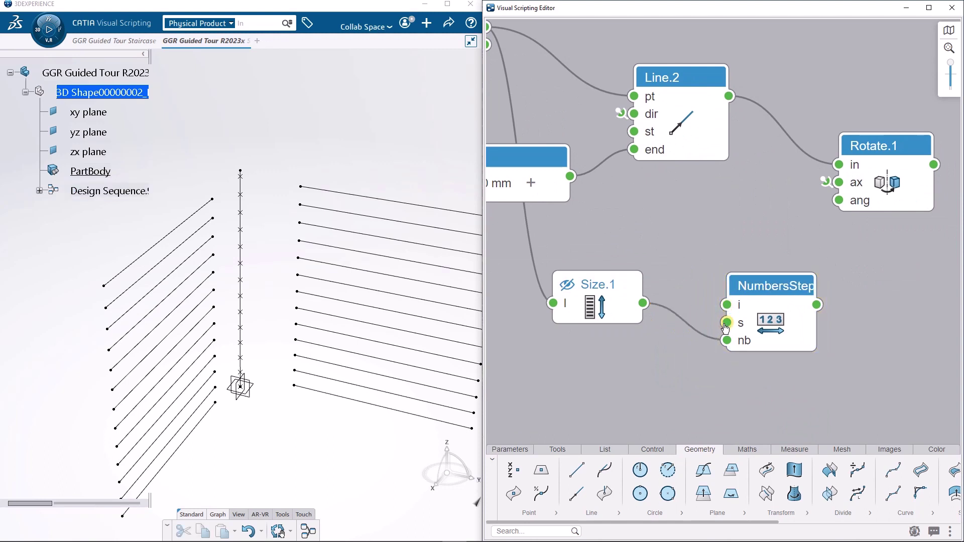
# Step: Create a 15 deg angle parameter feeding the sequence's s input and place it below the Size node
pyautogui.moveTo(726, 323); pyautogui.dragTo(625, 365)
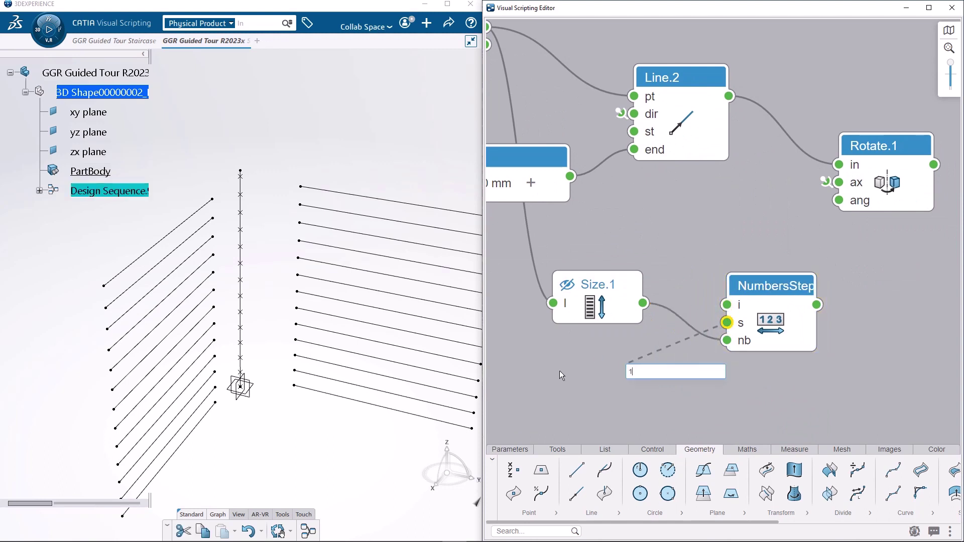
pyautogui.write('15 deg')
pyautogui.press('Return')
pyautogui.moveTo(703, 377); pyautogui.dragTo(573, 385)
pyautogui.click(839, 333)
pyautogui.scroll(-3, 854, 309)
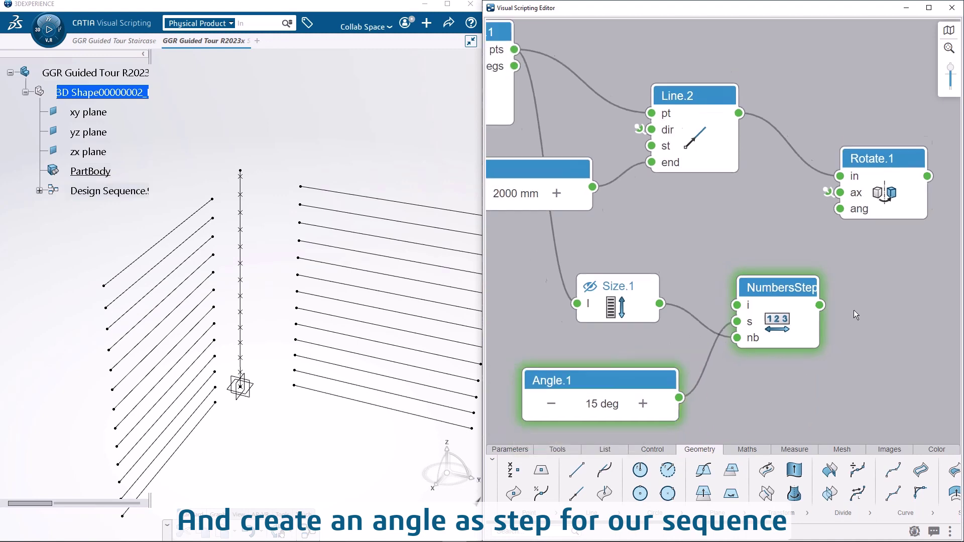
# Step: Inspect the sequence's output list and connect that output to the ang input of the Rotate node
pyautogui.moveTo(854, 309); pyautogui.dragTo(690, 306, button='middle')
pyautogui.click(637, 296)
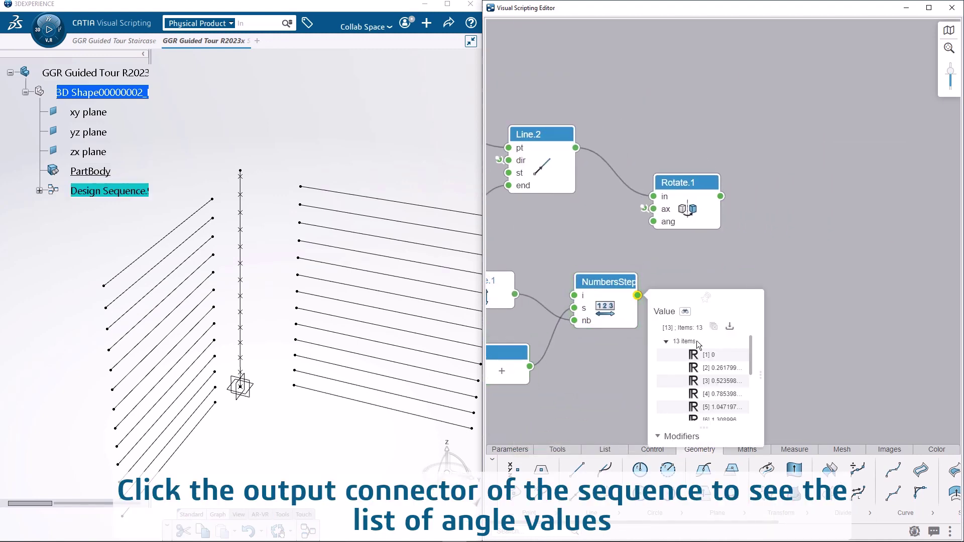
pyautogui.scroll(-1, 709, 379)
pyautogui.scroll(2, 708, 407)
pyautogui.click(719, 252)
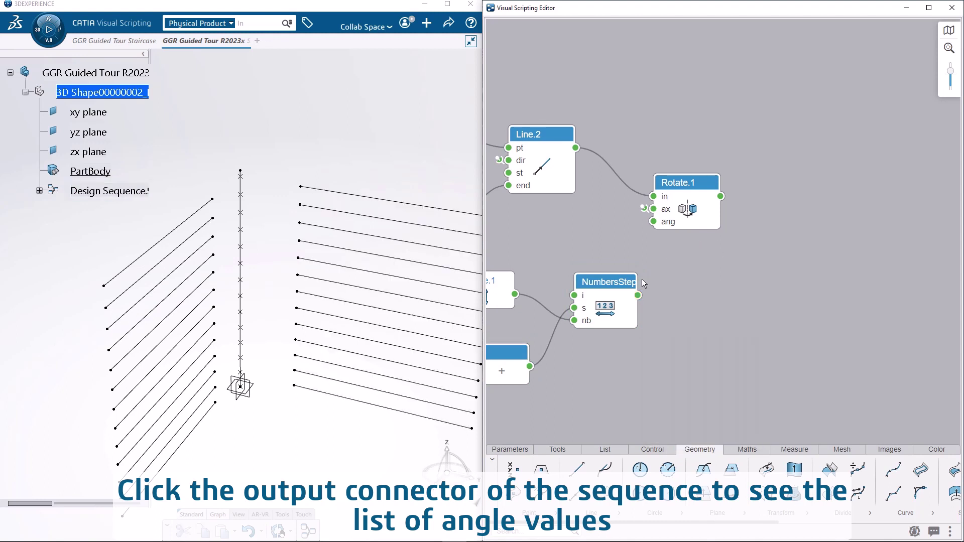
pyautogui.moveTo(652, 223); pyautogui.dragTo(652, 222)
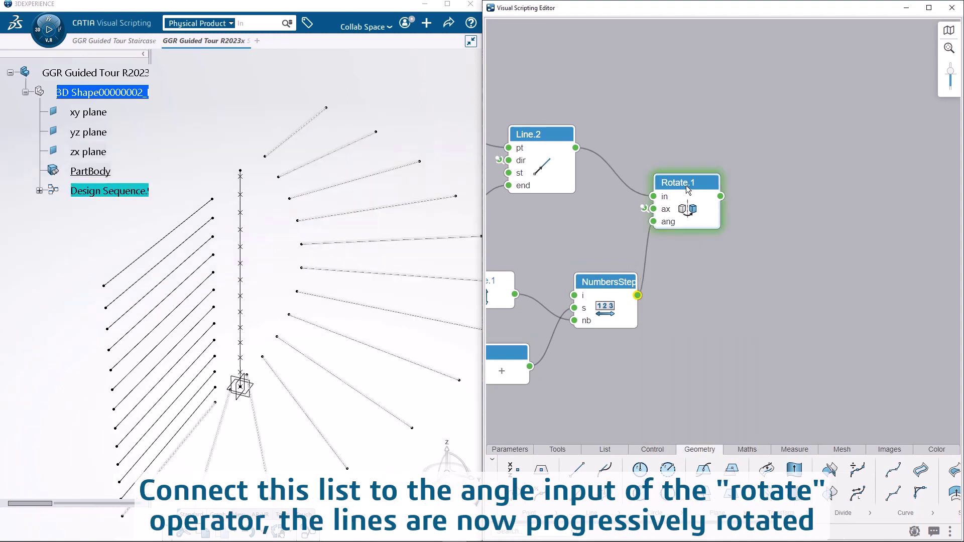
pyautogui.moveTo(686, 186); pyautogui.dragTo(742, 198)
# Step: Hide the geometry of the Line.1, DivideCurveByLength.1 and Line.2 nodes together
pyautogui.scroll(-2, 634, 231)
pyautogui.moveTo(604, 233); pyautogui.dragTo(777, 232, button='middle')
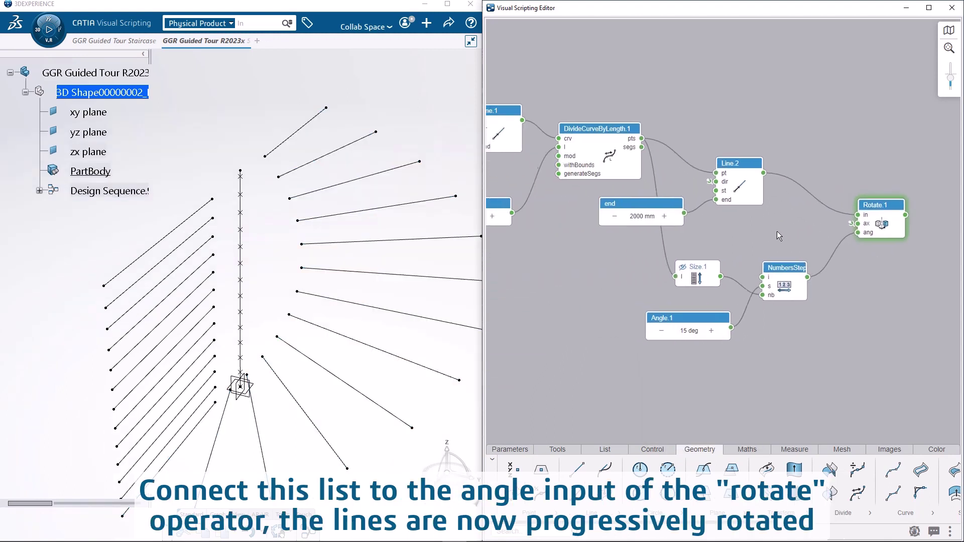
pyautogui.moveTo(777, 232); pyautogui.dragTo(791, 239)
pyautogui.moveTo(627, 123); pyautogui.dragTo(673, 135)
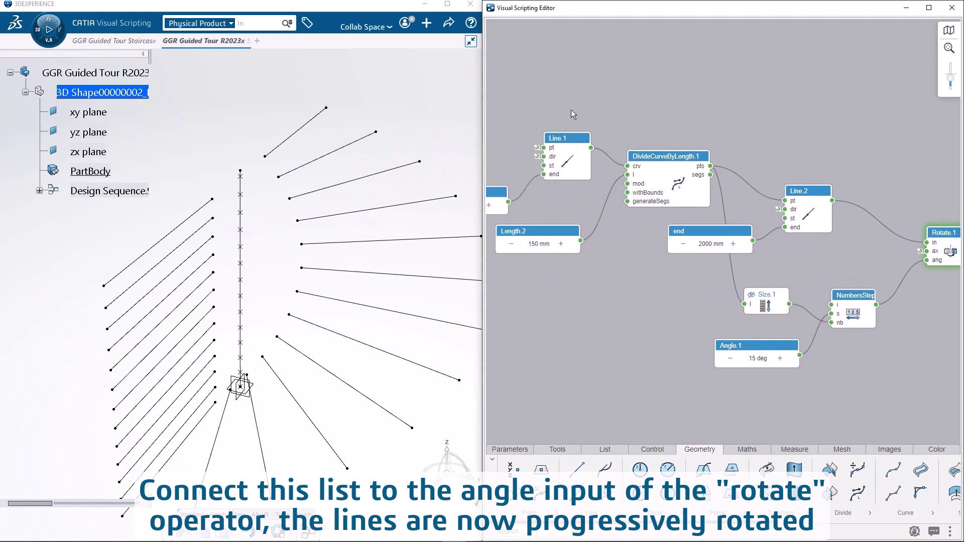
pyautogui.moveTo(559, 109); pyautogui.dragTo(857, 215)
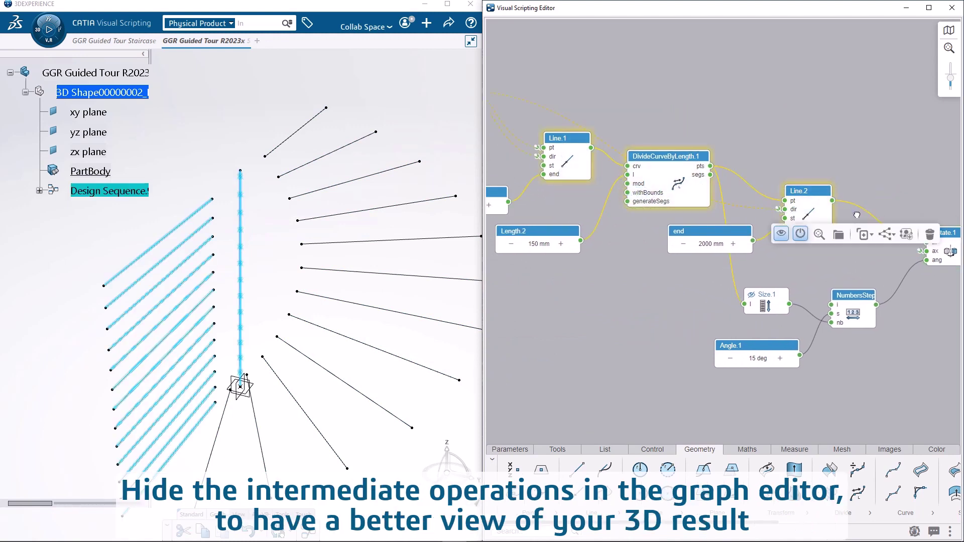
pyautogui.click(781, 233)
pyautogui.click(553, 200)
pyautogui.moveTo(360, 271); pyautogui.dragTo(346, 313, button='middle')
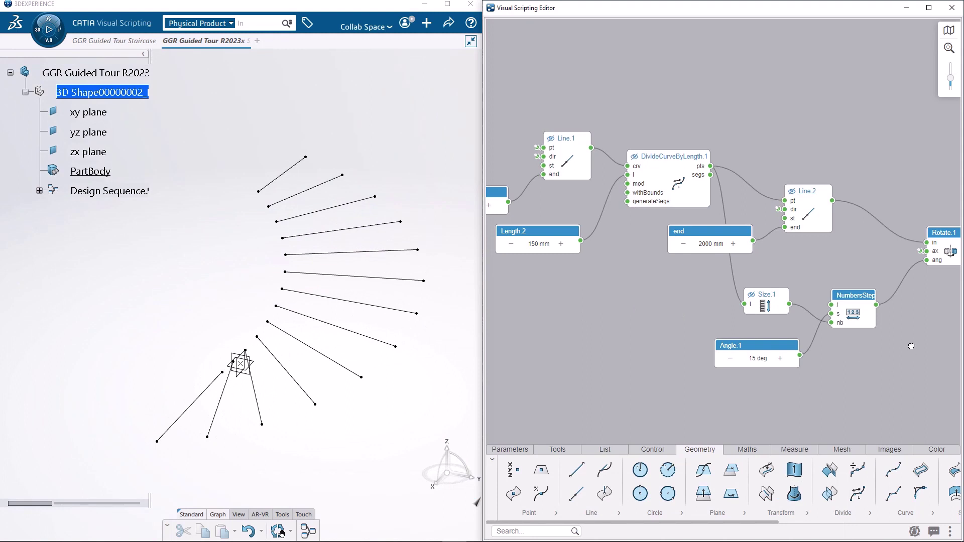
# Step: Set the sequence's angle step parameter to 5 deg
pyautogui.doubleClick(758, 358)
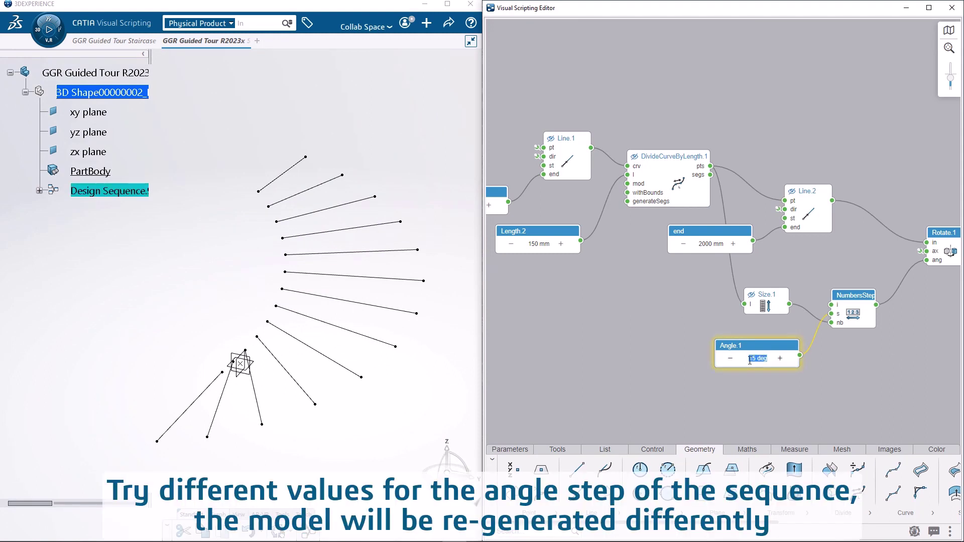
pyautogui.write('5d')
pyautogui.press('Return')
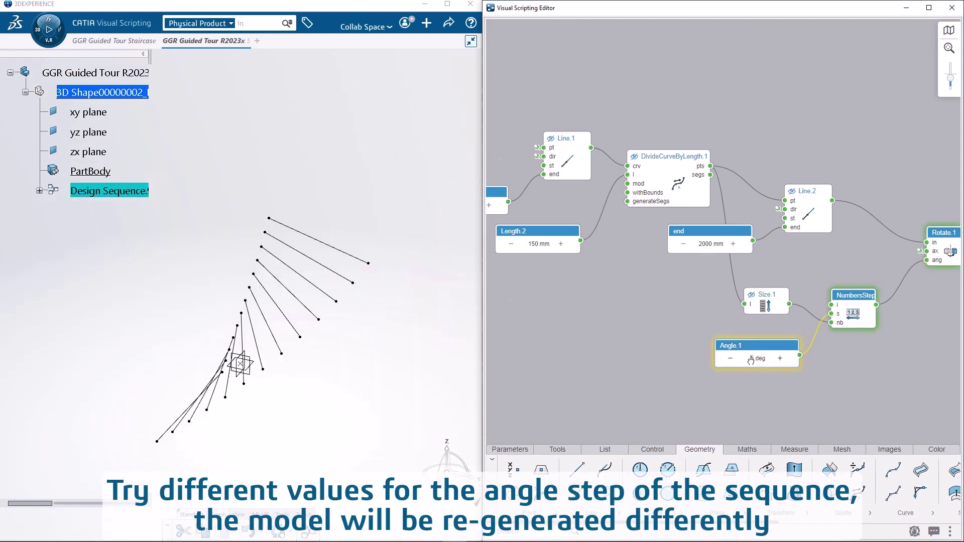
# Step: Set the sequence's angle step parameter to 20 deg
pyautogui.write('20d')
pyautogui.press('Return')
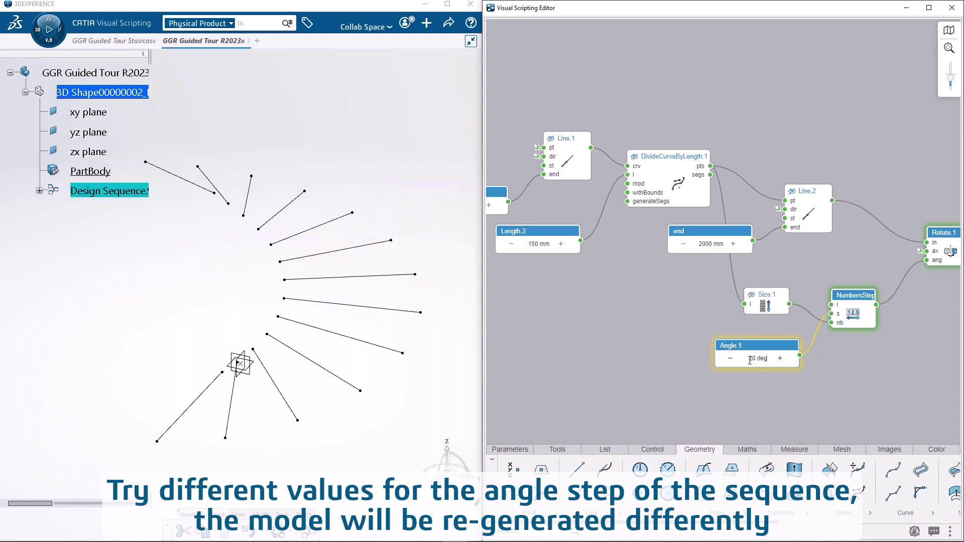
pyautogui.click(632, 340)
# Step: Add a Revolve operator fed by the output of the Rotate node
pyautogui.moveTo(837, 342); pyautogui.dragTo(657, 341, button='middle')
pyautogui.scroll(2, 799, 303)
pyautogui.moveTo(792, 217); pyautogui.dragTo(849, 218)
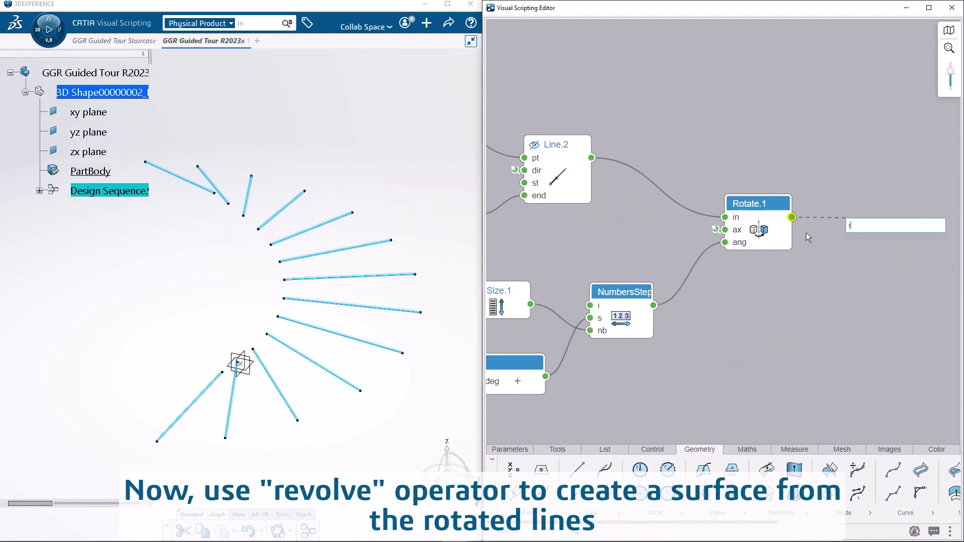
pyautogui.write('revo')
pyautogui.press('Return')
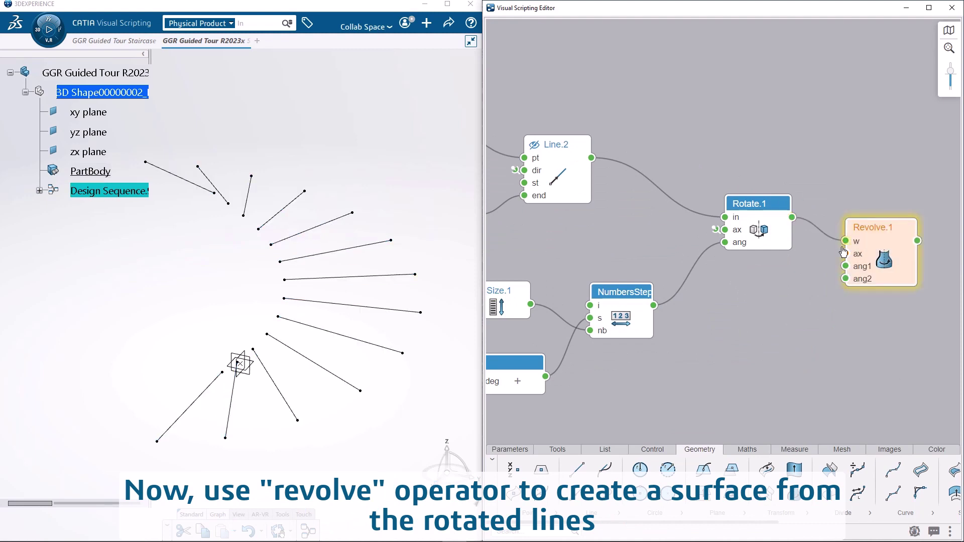
# Step: Set the axis of the Revolve node to the References.xy plane
pyautogui.click(846, 254)
pyautogui.click(790, 256)
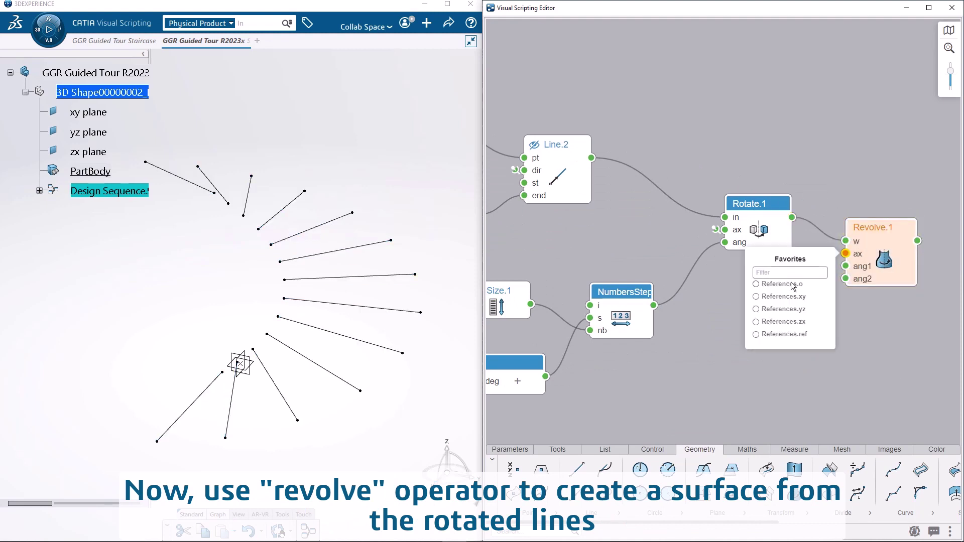
pyautogui.click(791, 298)
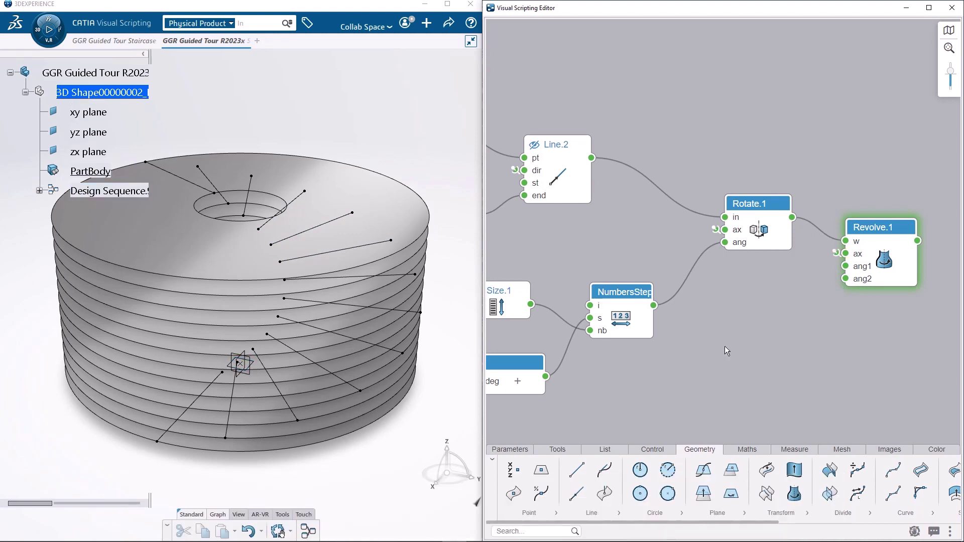
# Step: Add a Multiply operator fed by the 20 deg angle parameter, below the sequence node
pyautogui.moveTo(725, 345); pyautogui.dragTo(758, 299)
pyautogui.moveTo(577, 330); pyautogui.dragTo(732, 329)
pyautogui.write('mul')
pyautogui.press('Return')
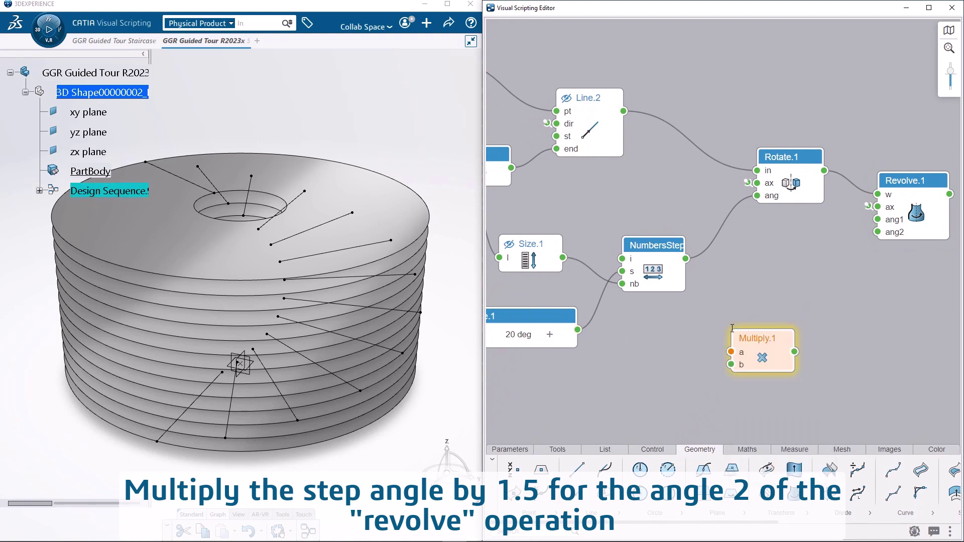
# Step: Set the Multiply node's b input to 1.5 and extract it as a separate parameter node placed beside the operator
pyautogui.click(753, 346)
pyautogui.doubleClick(706, 364)
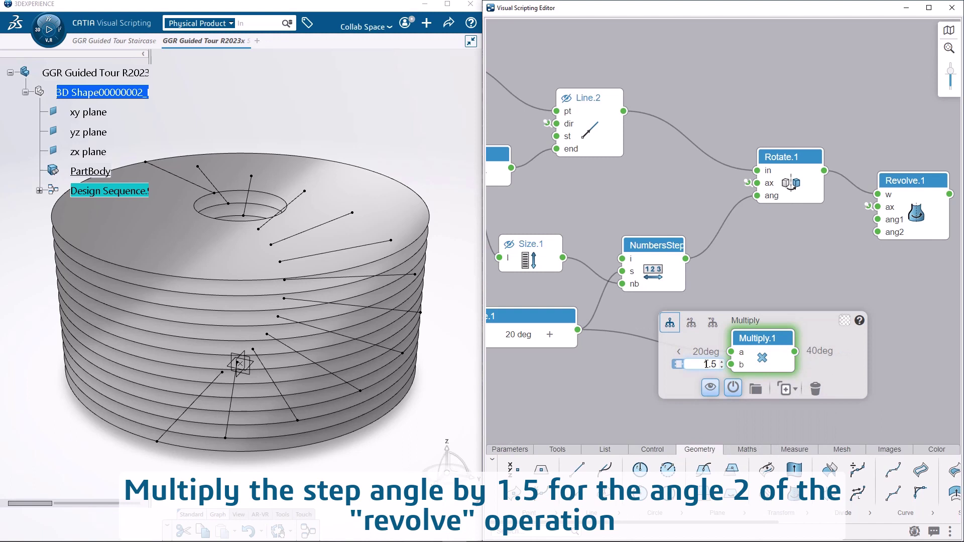
pyautogui.press('Return')
pyautogui.moveTo(679, 364); pyautogui.dragTo(615, 375)
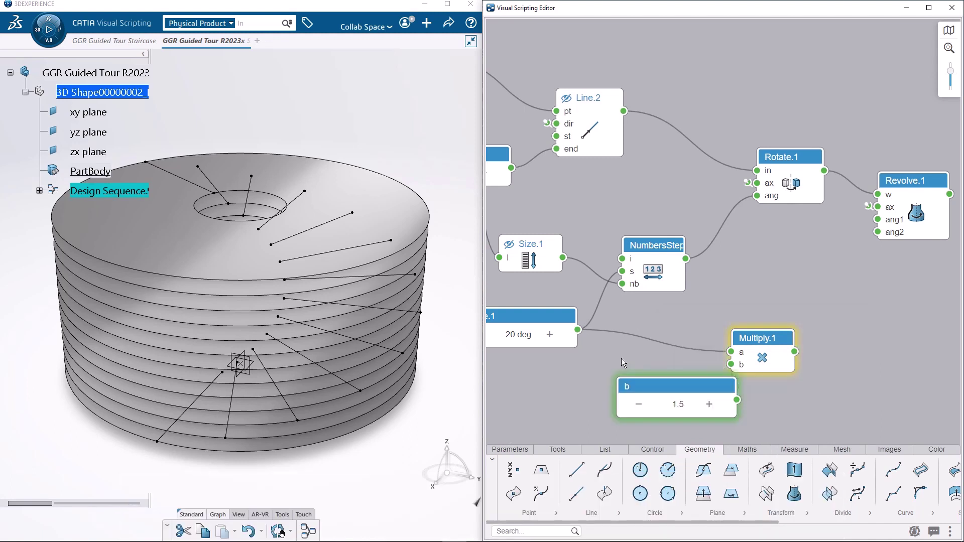
pyautogui.moveTo(671, 387); pyautogui.dragTo(634, 380)
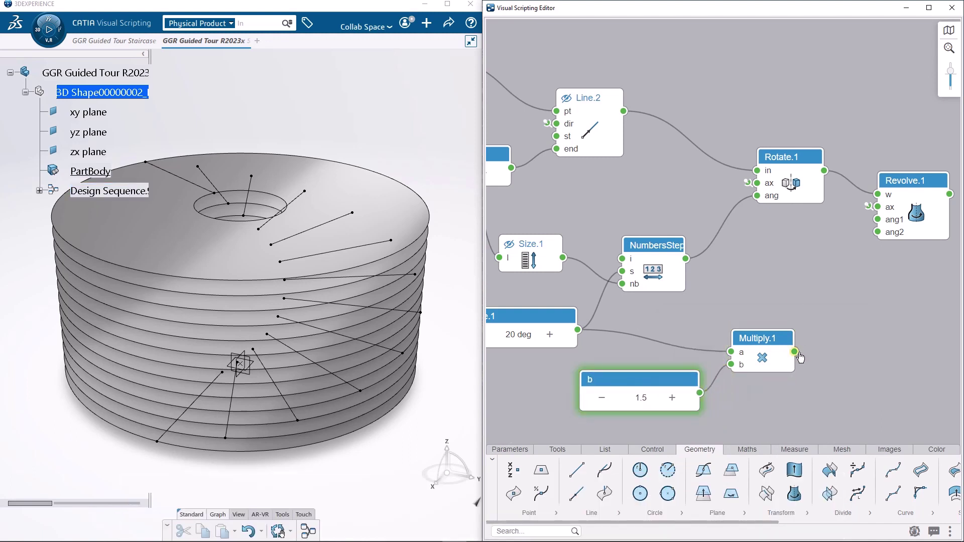
# Step: Connect the Multiply node's output to the ang2 input of the Revolve node
pyautogui.moveTo(795, 352)
pyautogui.moveTo(794, 352); pyautogui.dragTo(877, 232)
pyautogui.click(884, 290)
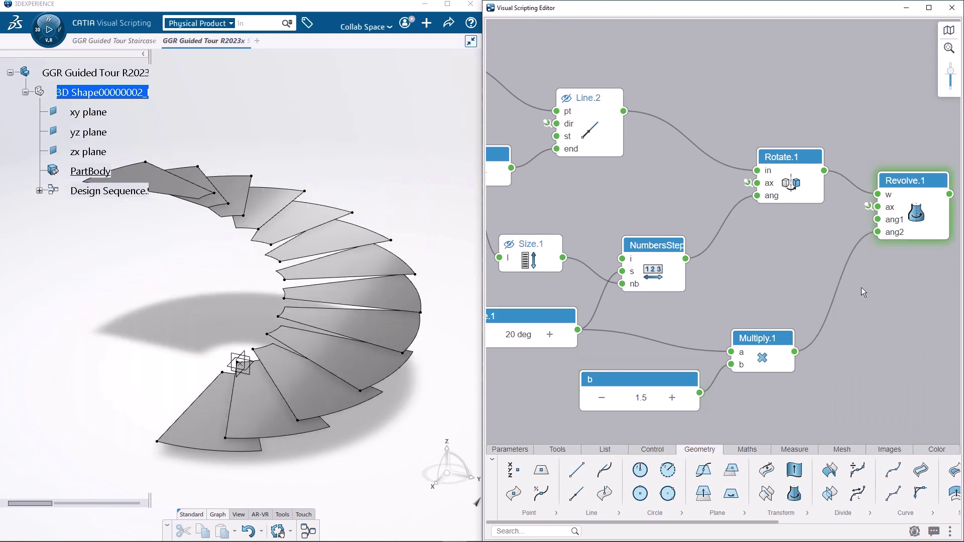
# Step: Add a Thick Surface operator fed by the output of the Revolve node and position it beside that node
pyautogui.scroll(-2, 891, 285)
pyautogui.moveTo(890, 283); pyautogui.dragTo(700, 275)
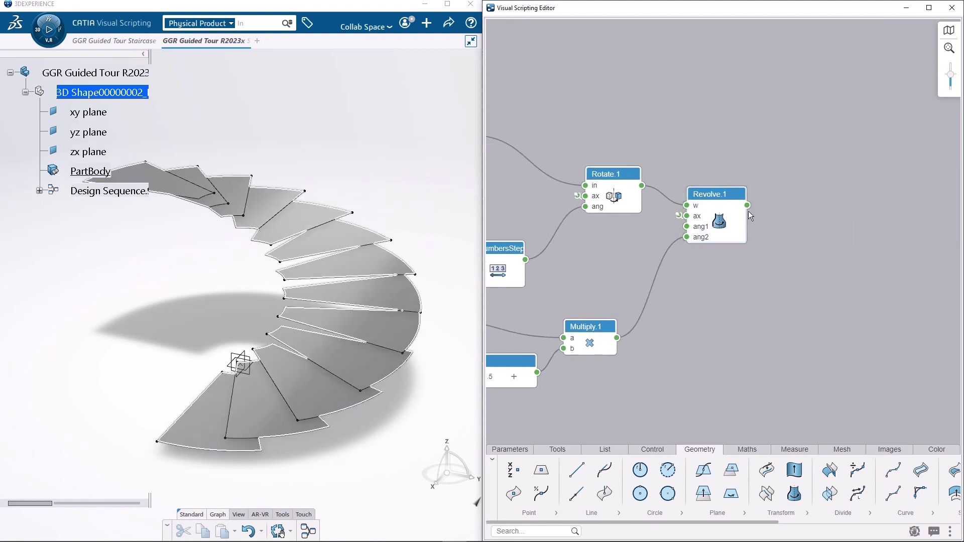
pyautogui.moveTo(747, 205); pyautogui.dragTo(810, 211)
pyautogui.write('thick')
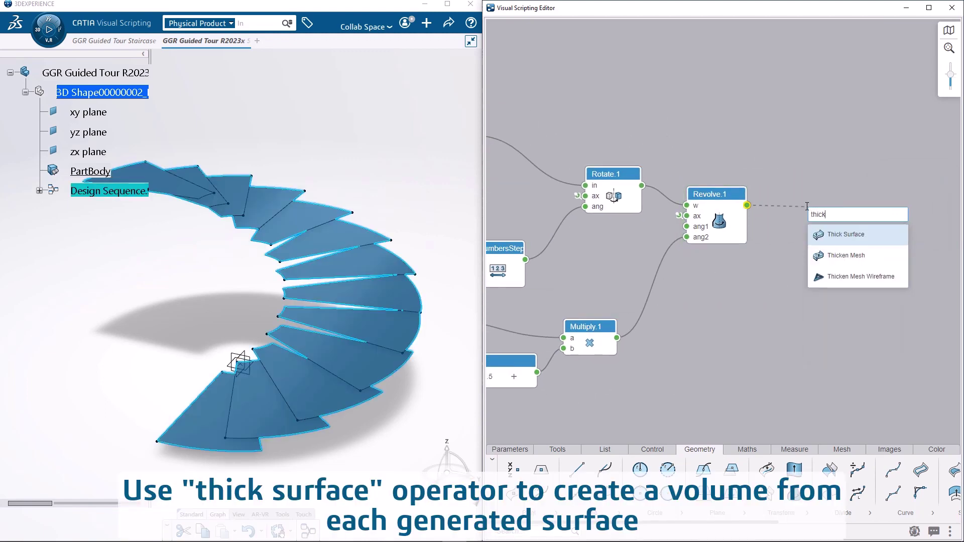
pyautogui.press('Return')
pyautogui.moveTo(816, 208); pyautogui.dragTo(834, 222)
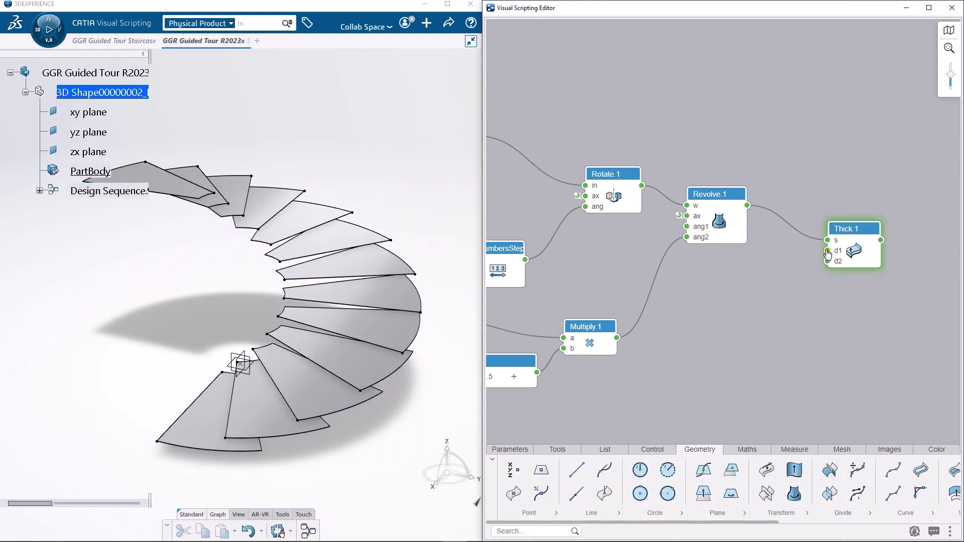
# Step: Connect the Length.2 parameter used for the curve division to the d1 input of the Thick node
pyautogui.scroll(-1, 672, 272)
pyautogui.scroll(-3, 649, 271)
pyautogui.moveTo(605, 260); pyautogui.dragTo(800, 251, button='middle')
pyautogui.scroll(-2, 596, 246)
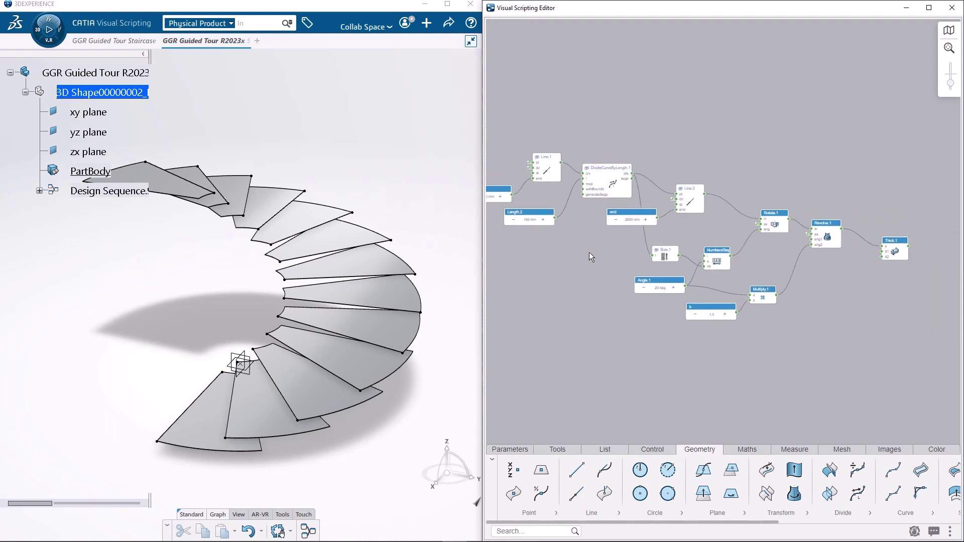
pyautogui.moveTo(548, 227); pyautogui.dragTo(577, 237)
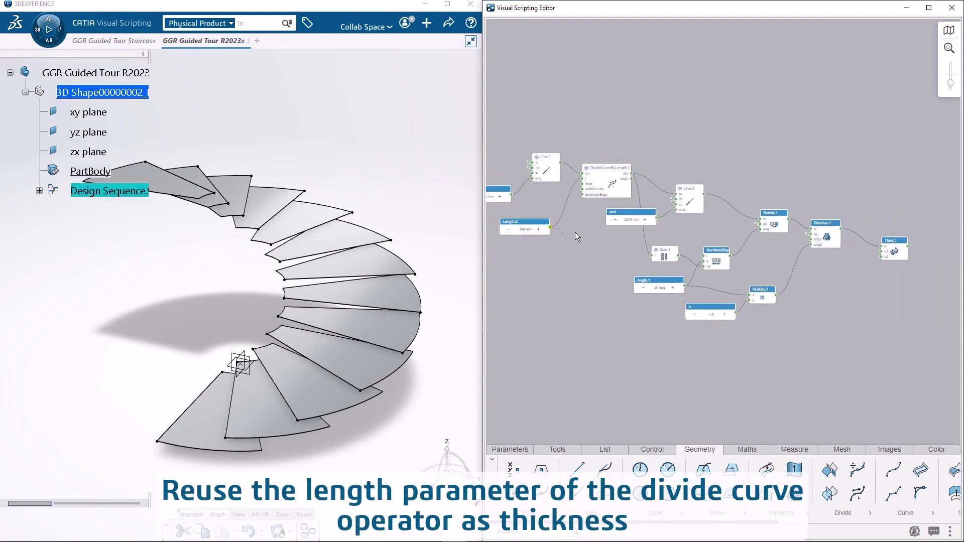
pyautogui.moveTo(868, 262); pyautogui.dragTo(893, 286)
# Step: Hide the geometry of the Rotate and Revolve nodes
pyautogui.scroll(3, 888, 262)
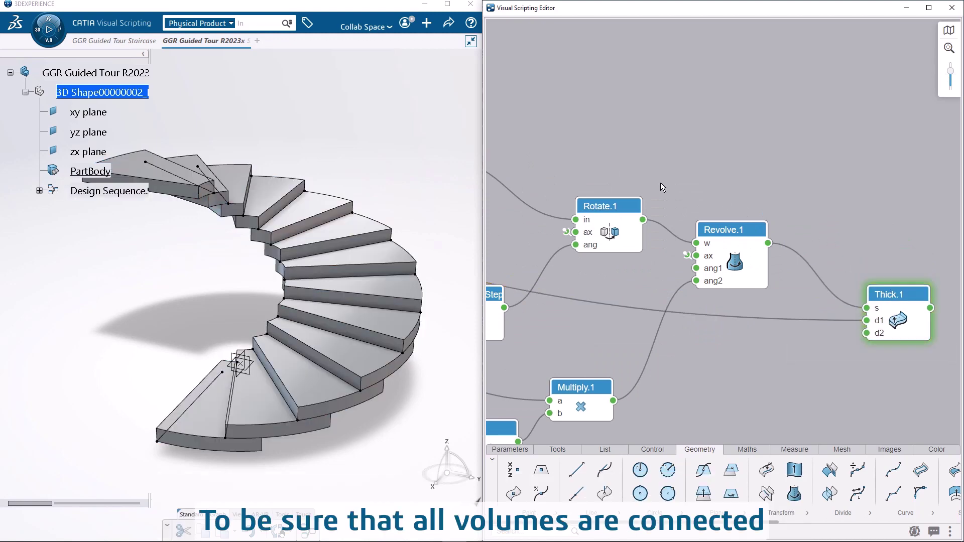
pyautogui.moveTo(589, 165); pyautogui.dragTo(765, 275)
pyautogui.click(689, 293)
pyautogui.click(761, 199)
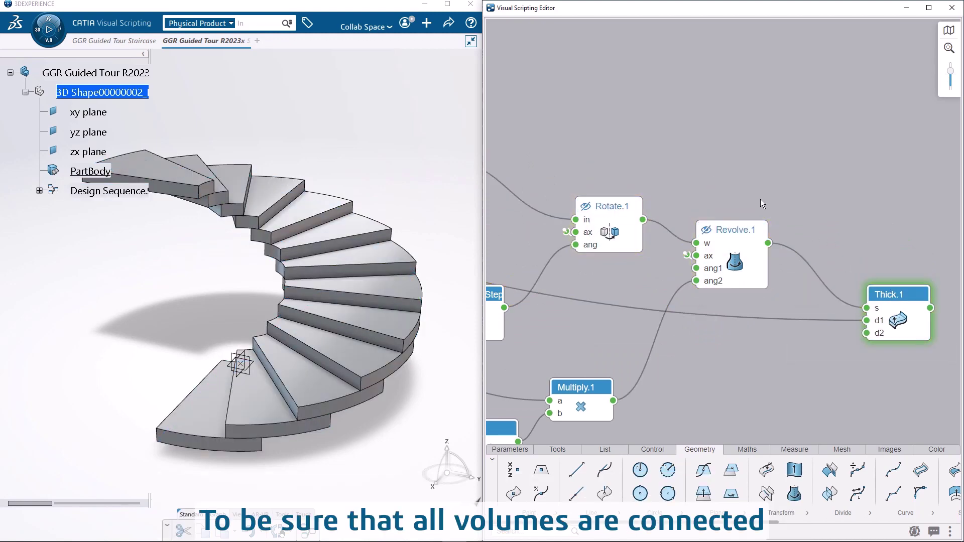
# Step: Add a Publish node fed by the output of the Thick node
pyautogui.moveTo(863, 244); pyautogui.dragTo(671, 196, button='middle')
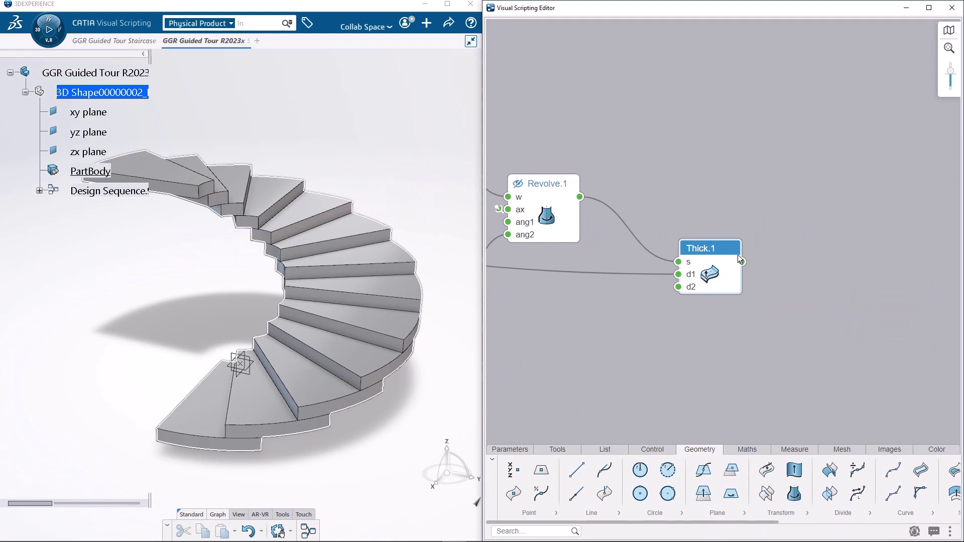
pyautogui.moveTo(742, 262); pyautogui.dragTo(800, 280)
pyautogui.write('p')
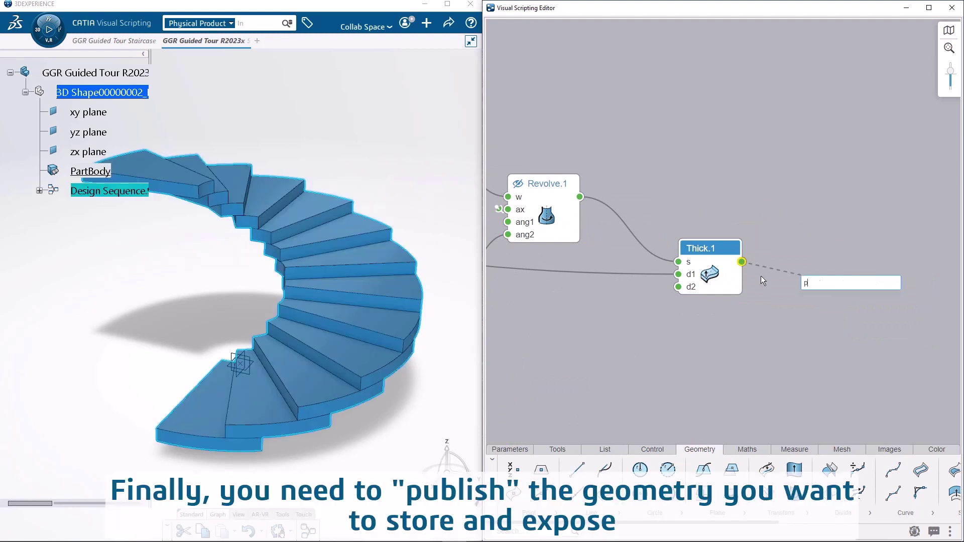
pyautogui.write('ub')
pyautogui.press('Return')
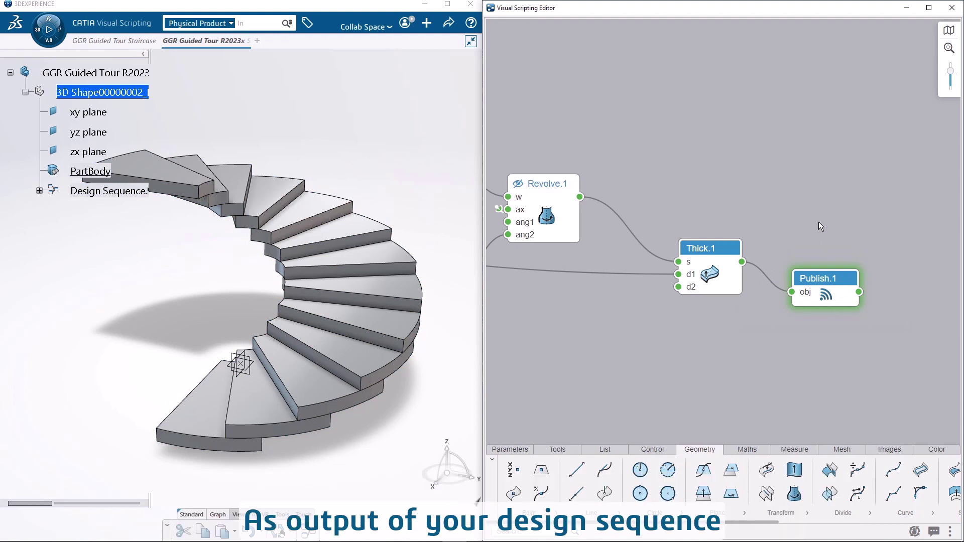
# Step: Select all nodes of the graph and reorganize them with auto-layout
pyautogui.scroll(-4, 758, 221)
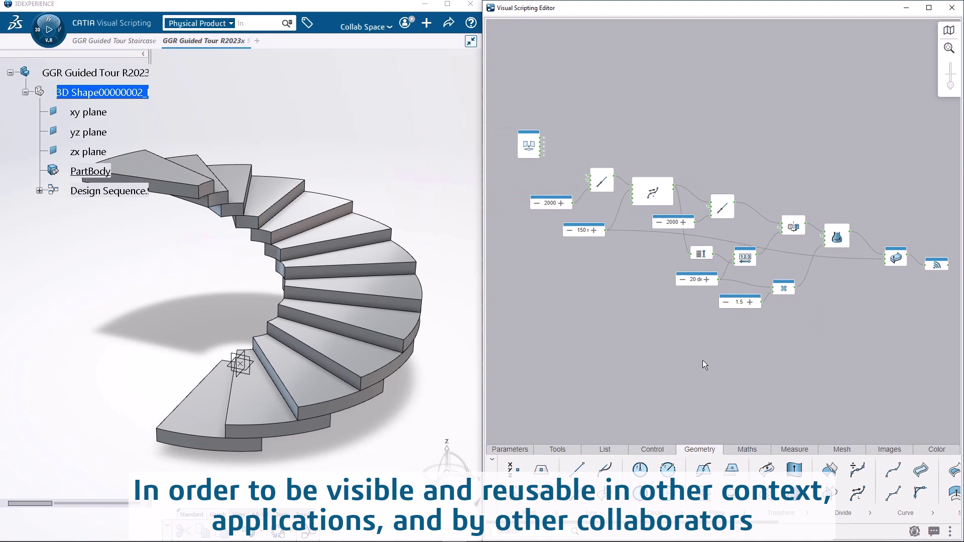
pyautogui.moveTo(500, 104); pyautogui.dragTo(957, 357)
pyautogui.click(902, 376)
pyautogui.click(900, 385)
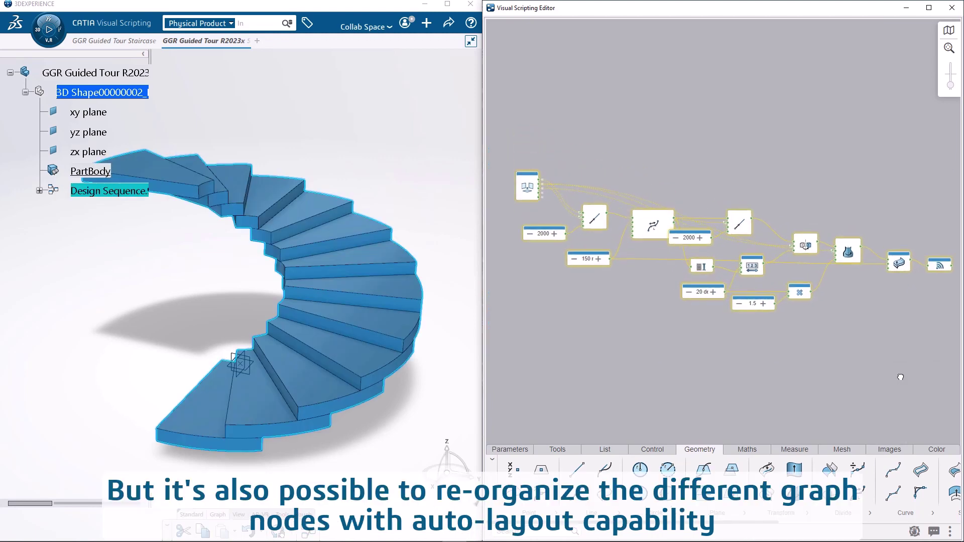
pyautogui.click(650, 198)
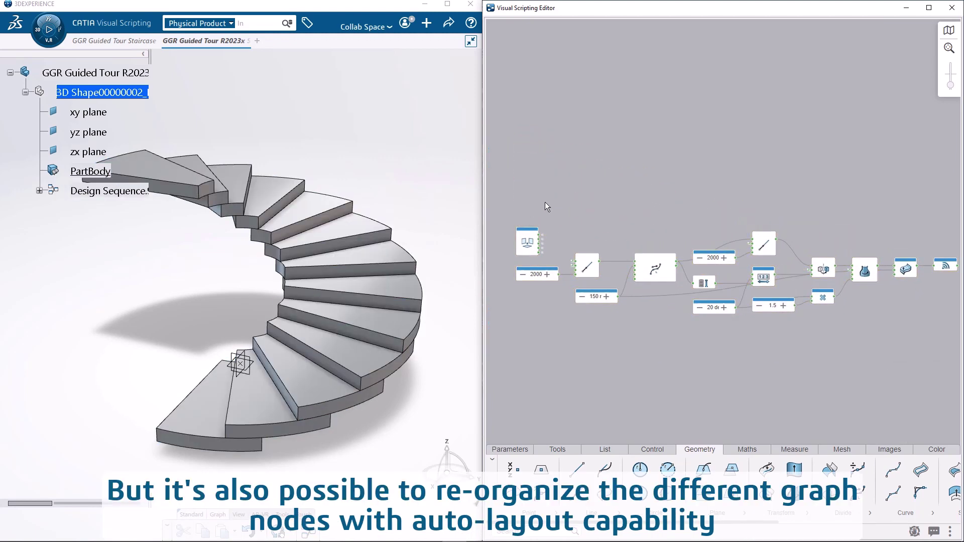
# Step: Move the graph's first node up and away from the other nodes so it stands apart
pyautogui.scroll(-1, 552, 211)
pyautogui.moveTo(533, 228); pyautogui.dragTo(497, 200)
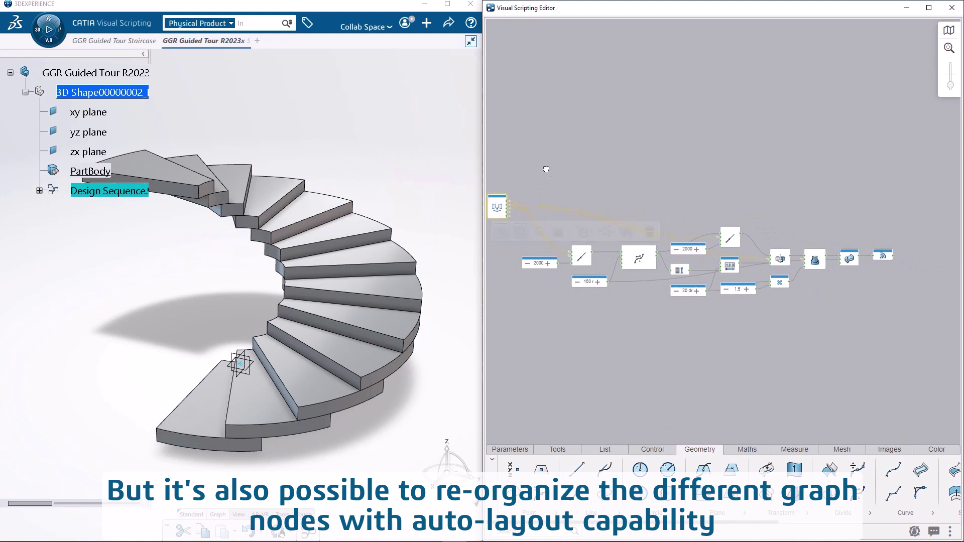
pyautogui.click(547, 210)
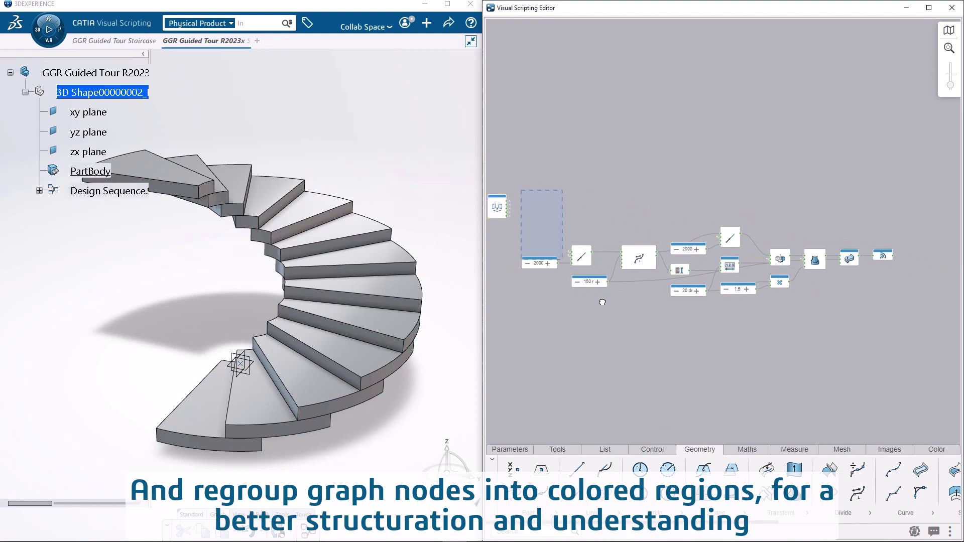
# Step: Group all nodes between the separated first node and the Publish node into a region and color it green
pyautogui.moveTo(602, 302); pyautogui.dragTo(866, 344)
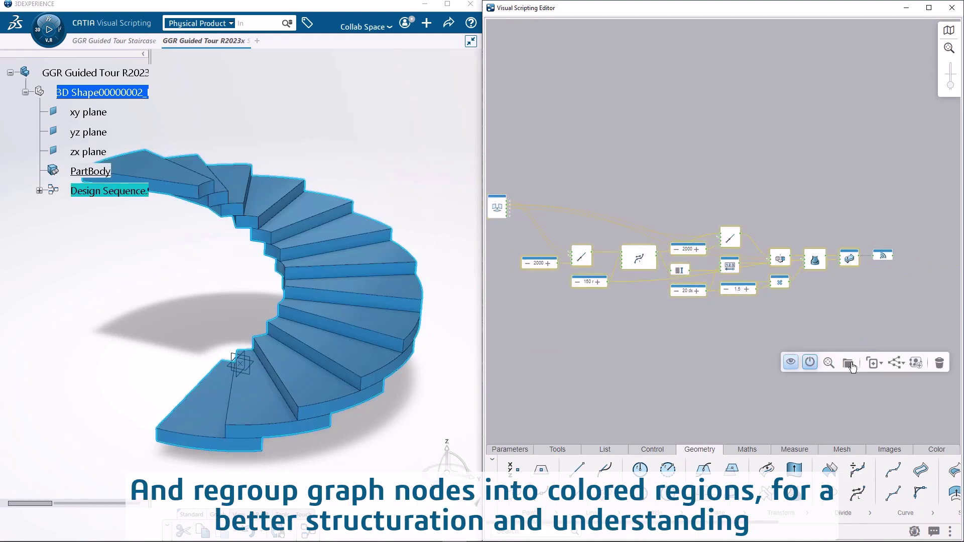
pyautogui.click(849, 363)
pyautogui.click(748, 215)
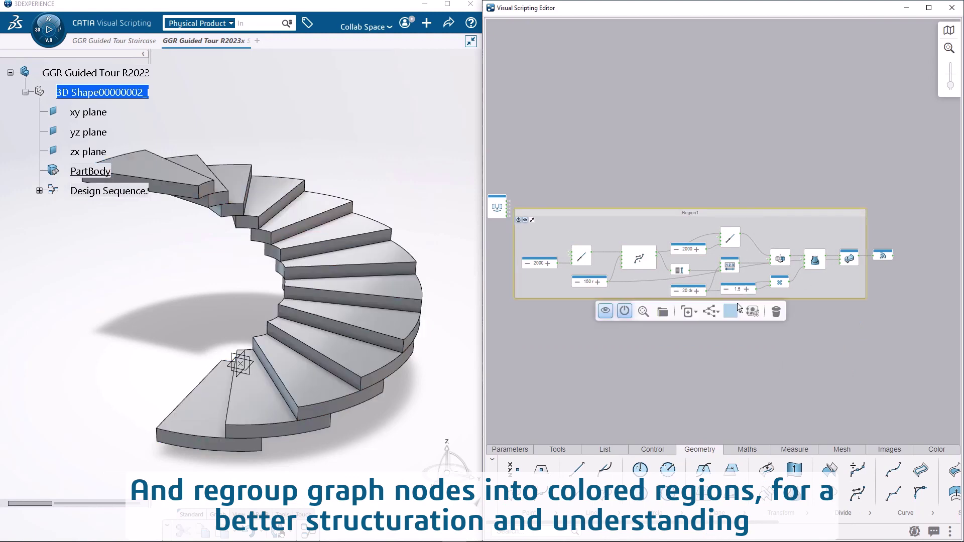
pyautogui.click(733, 313)
pyautogui.click(732, 354)
pyautogui.scroll(4, 721, 345)
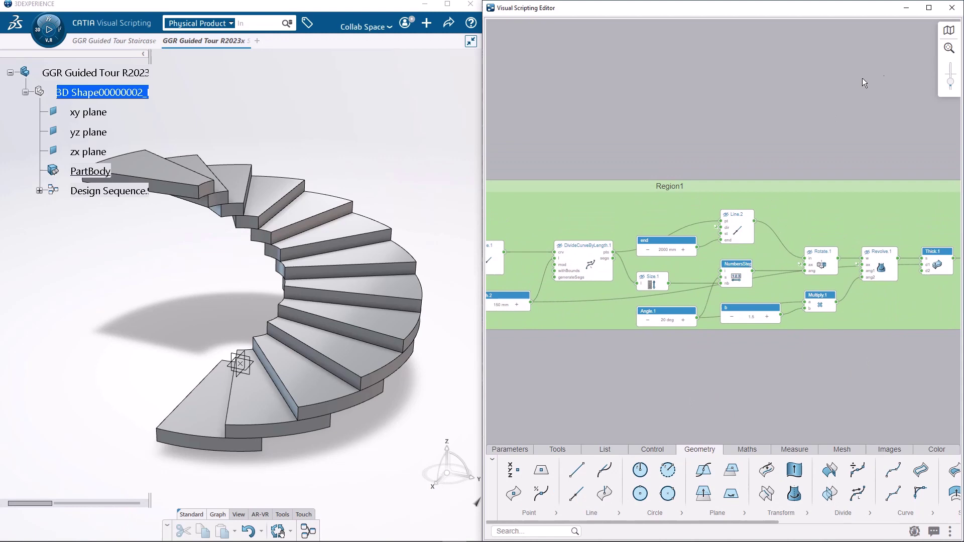
# Step: Close the graph editor, expand the design sequence's published geometries and Region1 parameters, and widen the specification tree
pyautogui.click(951, 7)
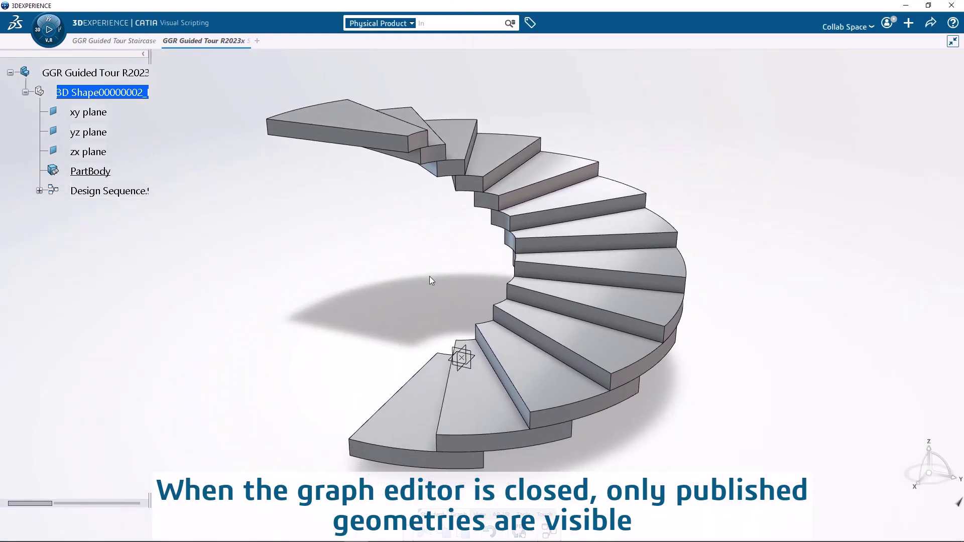
pyautogui.click(39, 191)
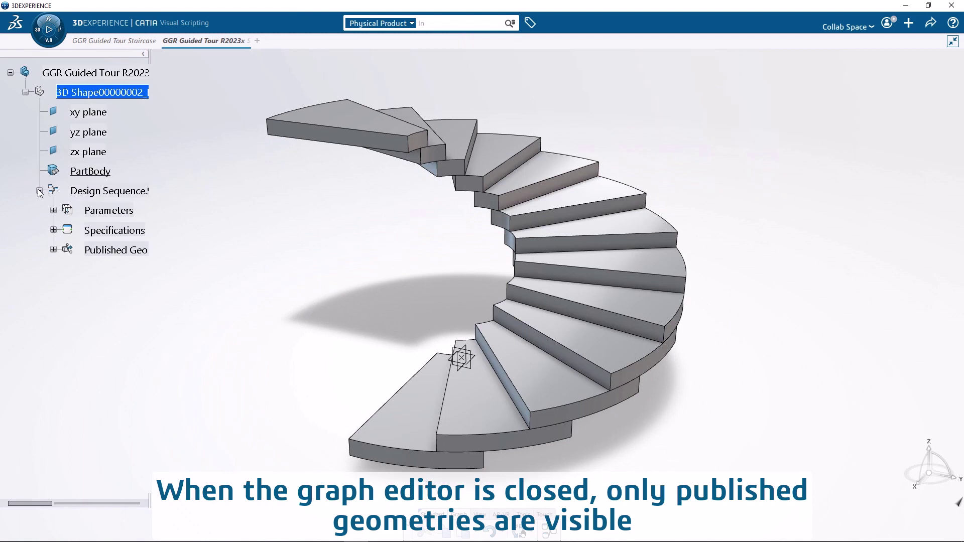
pyautogui.click(53, 249)
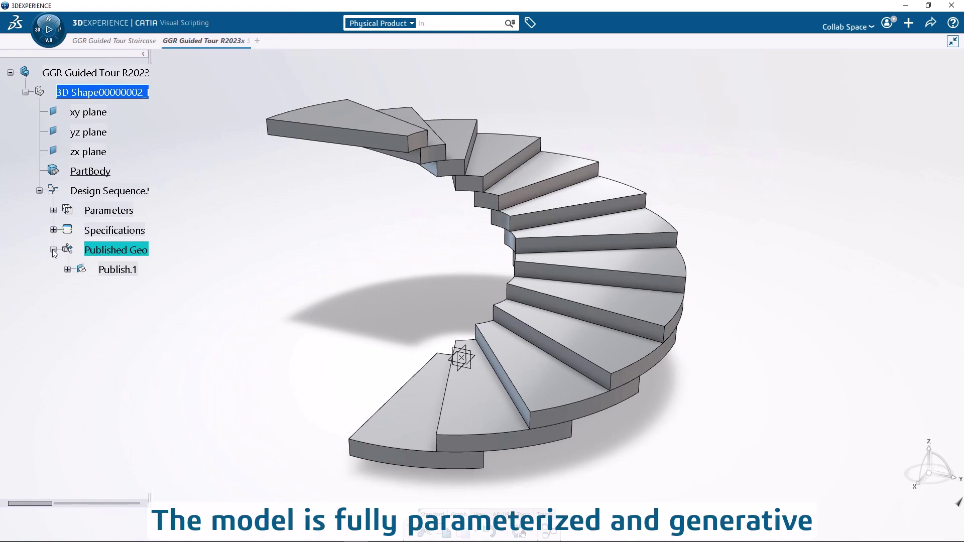
pyautogui.click(54, 210)
pyautogui.click(67, 230)
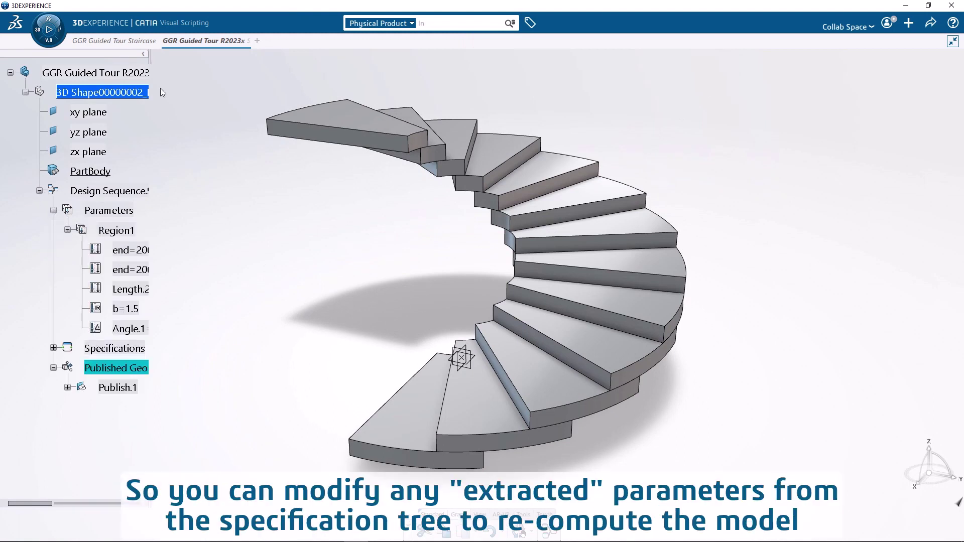
pyautogui.moveTo(150, 63); pyautogui.dragTo(203, 63)
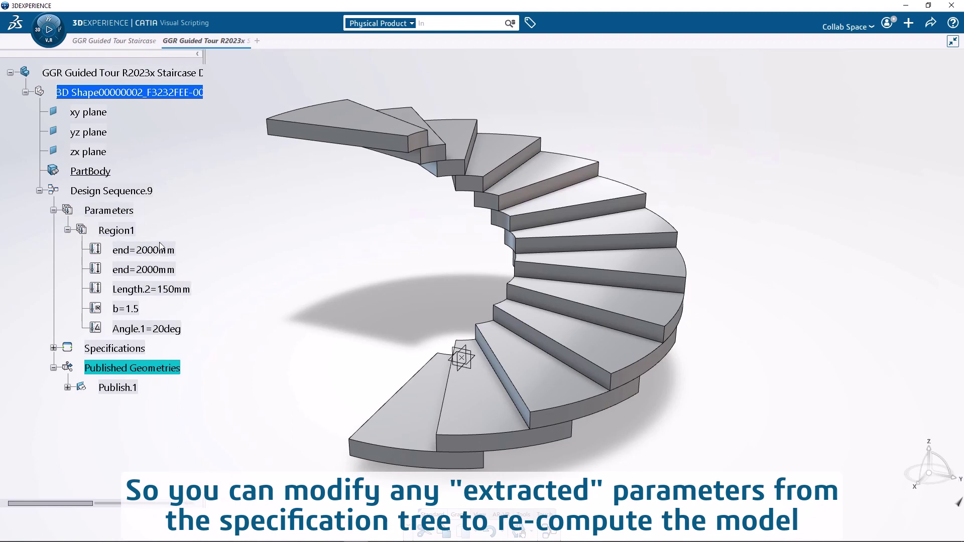
# Step: Set the Angle.1 parameter to 10 deg and the Length.2 parameter to 100 mm
pyautogui.doubleClick(166, 329)
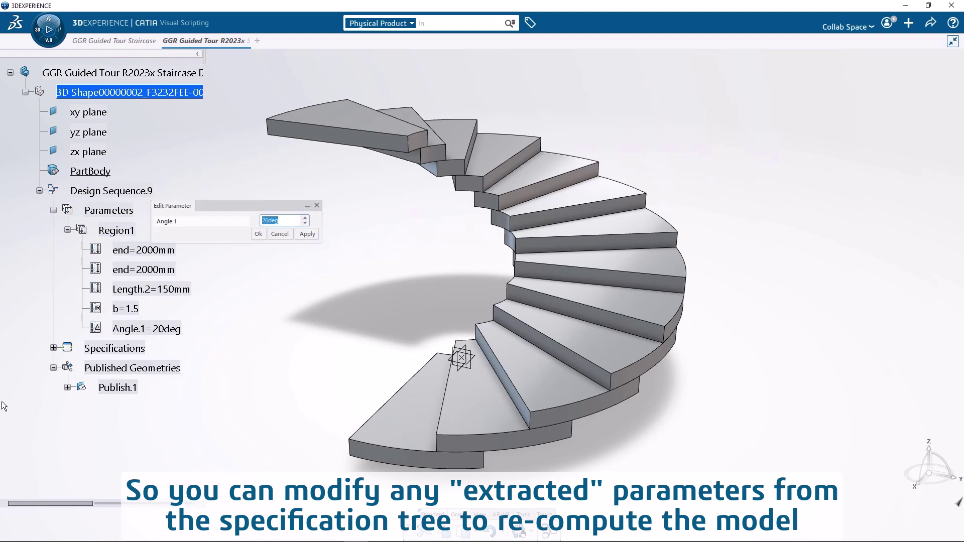
pyautogui.write('10')
pyautogui.press('Return')
pyautogui.doubleClick(178, 291)
pyautogui.write('100')
pyautogui.press('Return')
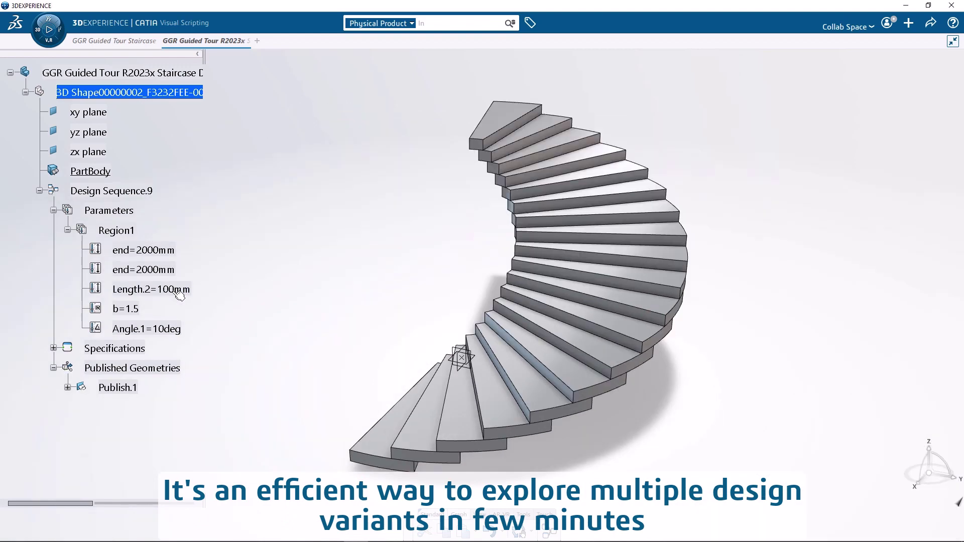
# Step: Try 4000 mm for the first end parameter of Region1 and restore it to 2000 mm
pyautogui.doubleClick(151, 250)
pyautogui.write('4000')
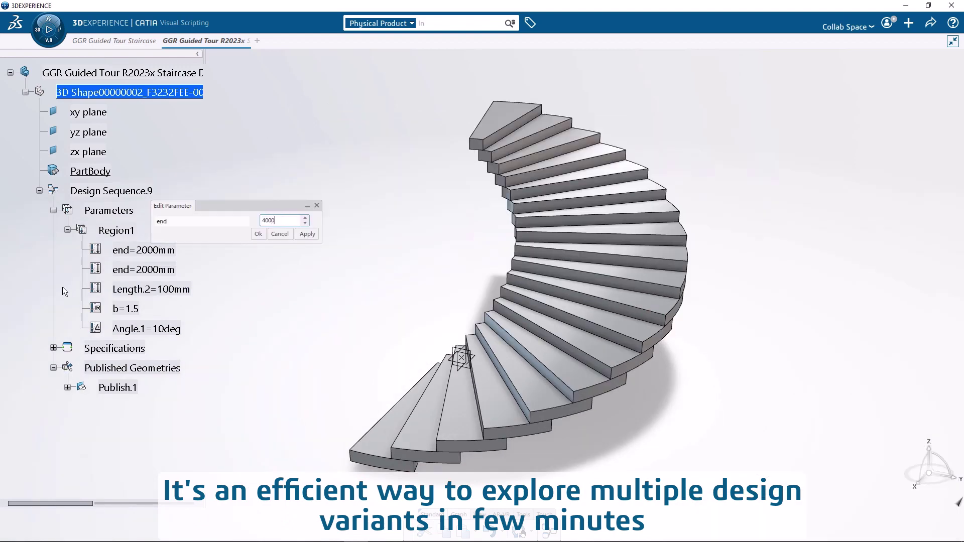
pyautogui.press('Return')
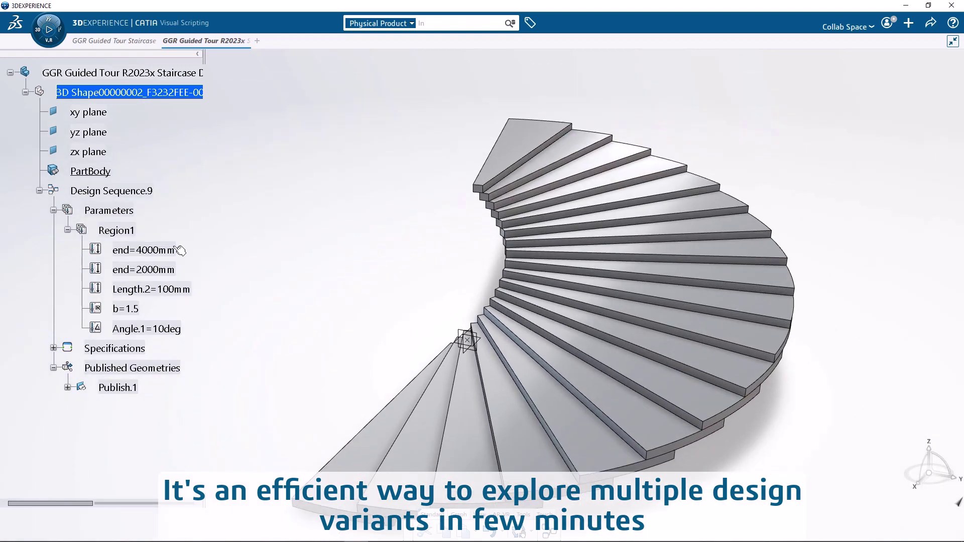
pyautogui.doubleClick(165, 251)
pyautogui.press('Return')
# Step: Set the second end parameter of Region1 to 4000 mm
pyautogui.doubleClick(161, 272)
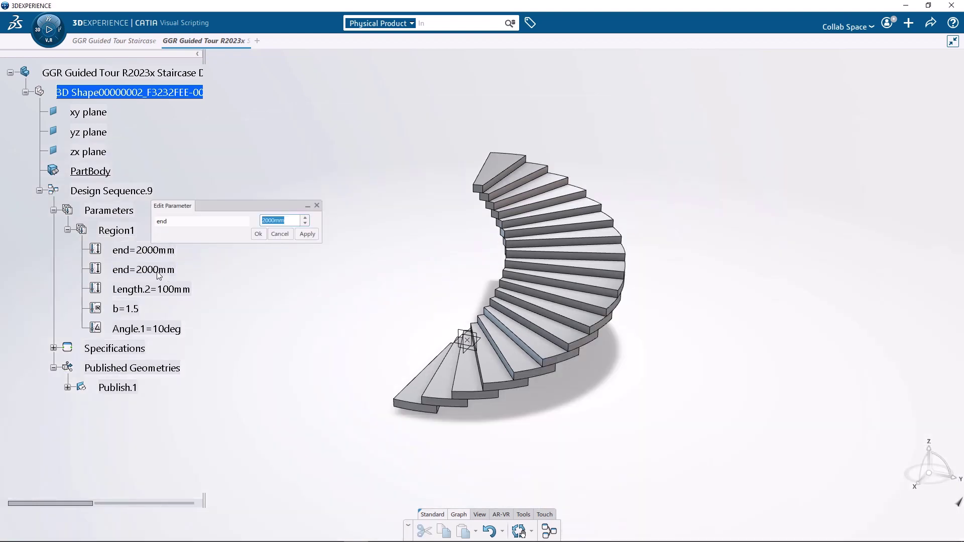
pyautogui.doubleClick(270, 221)
pyautogui.write('4000mm')
pyautogui.press('Return')
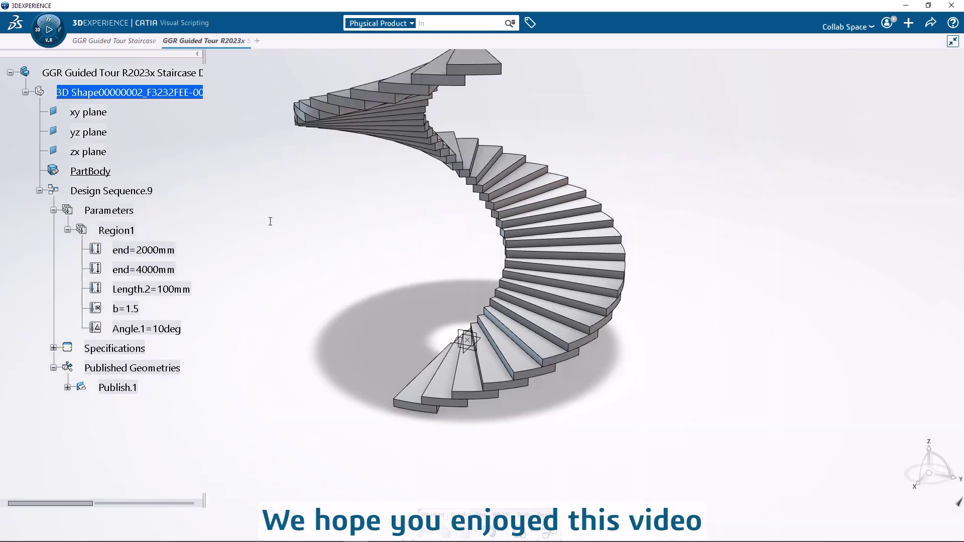
pyautogui.moveTo(377, 292); pyautogui.dragTo(481, 311, button='middle')
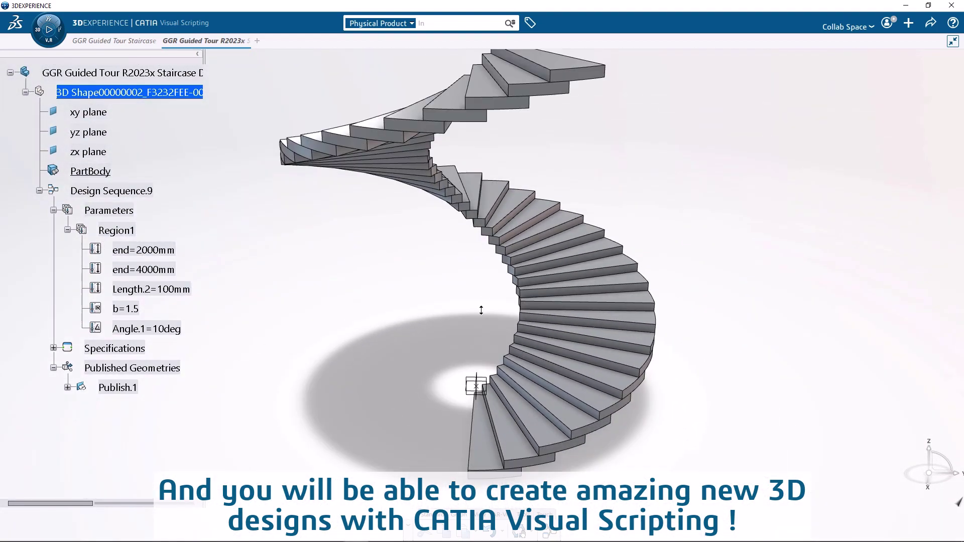